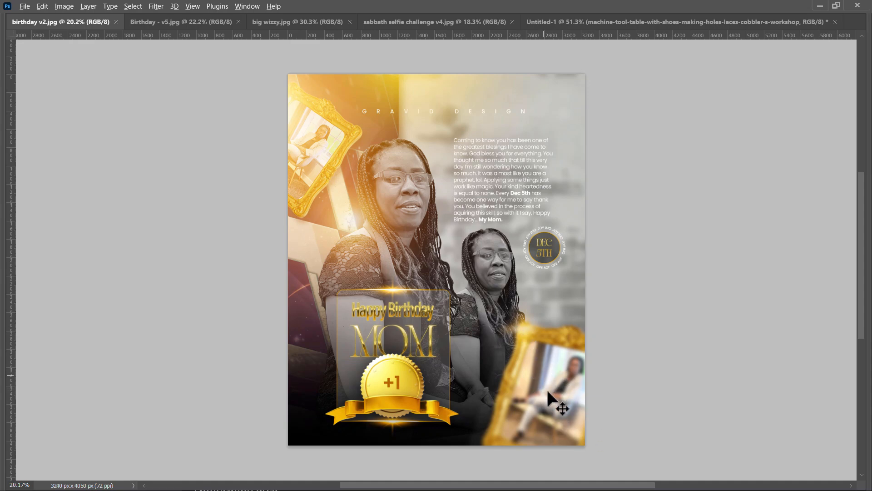
Examine the blur effects in the four open flyer designs and switch to the Untitled-1 document
key(ctrl+Tab)
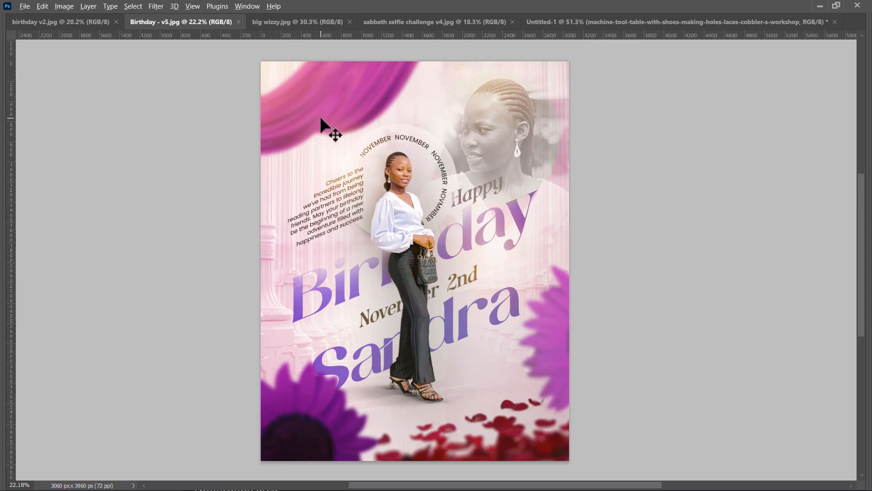
key(ctrl+Tab)
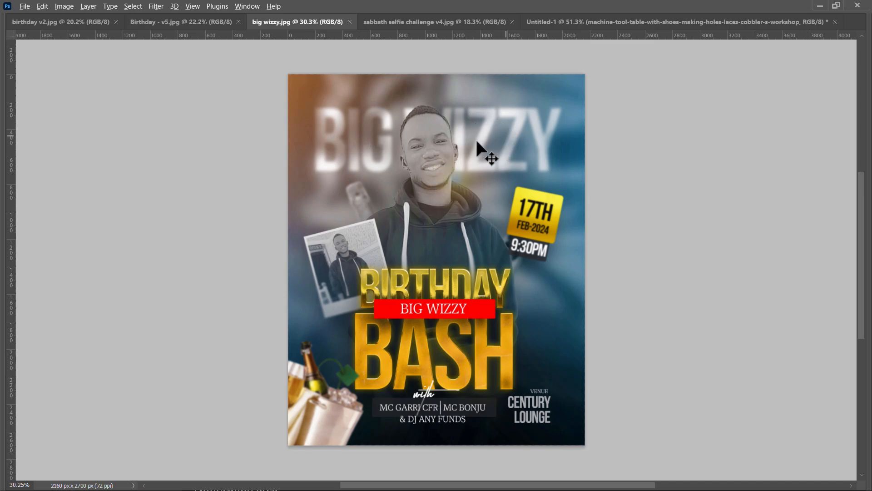
key(ctrl+Tab)
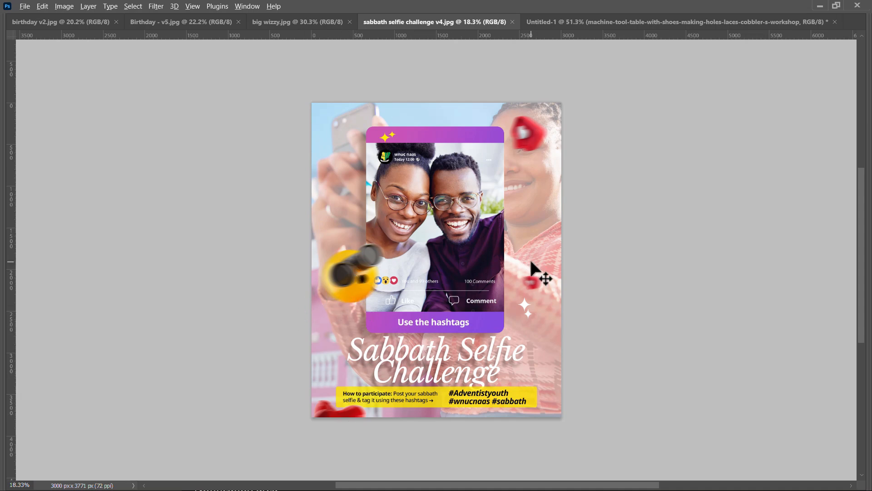
key(ctrl+Tab)
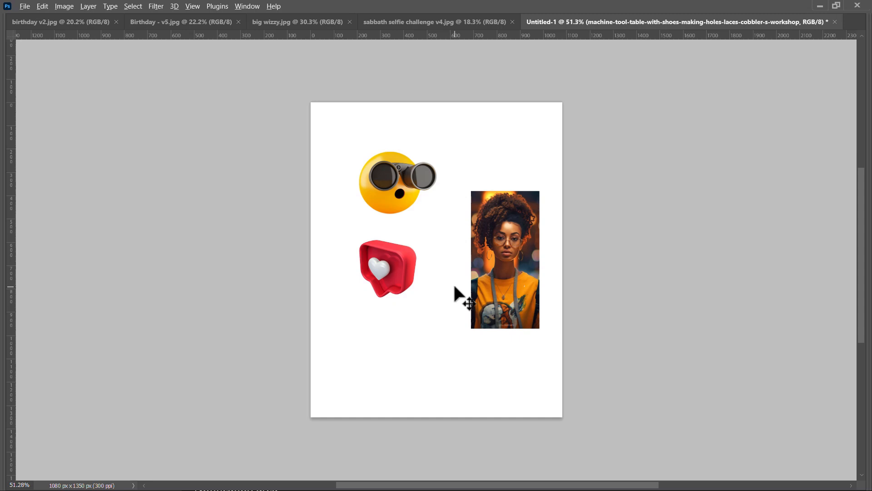
Show the hidden panels and start a Motion Blur filter on the emoji with binoculars, keeping the canvas visible beside the dialog
key(Tab)
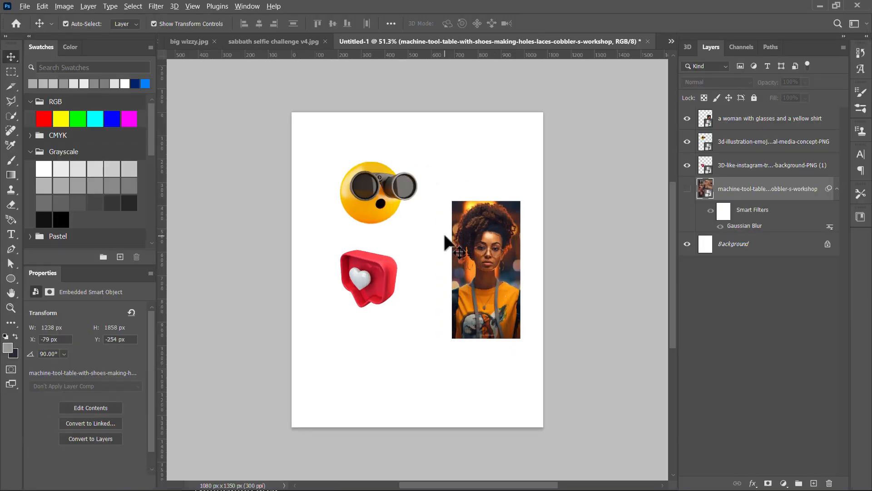
scroll(421, 228, up, 2)
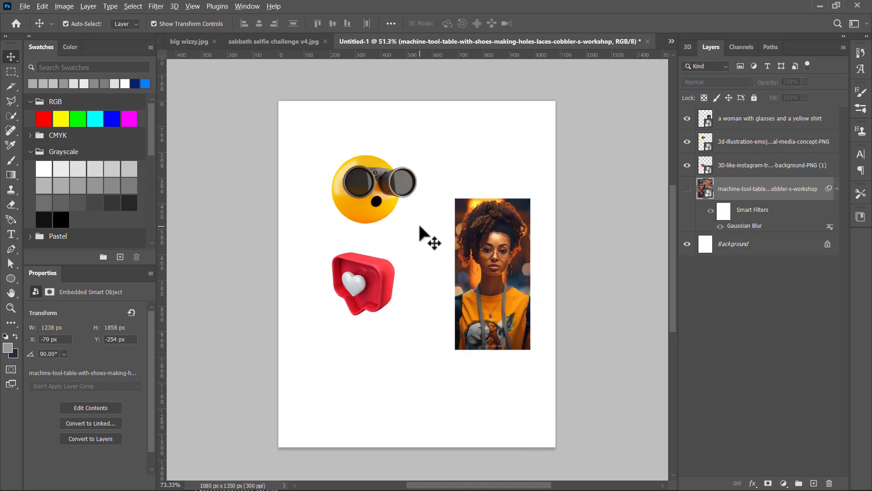
scroll(420, 227, down, 3)
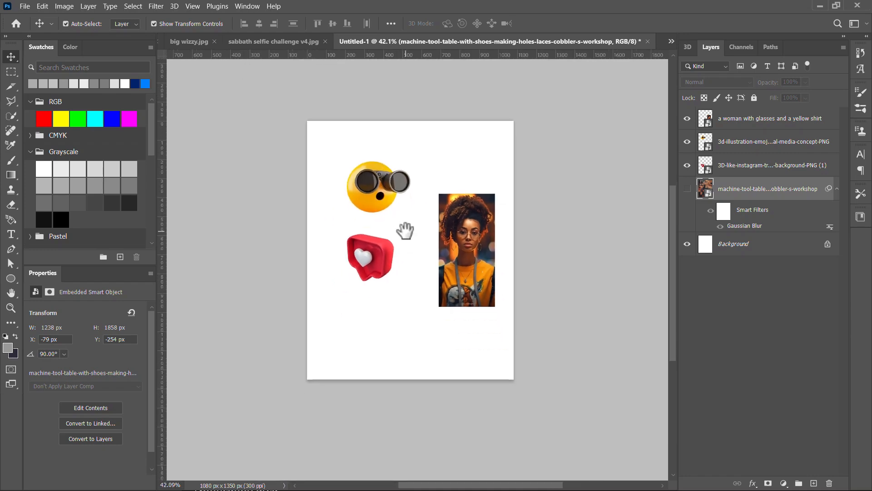
click(380, 191)
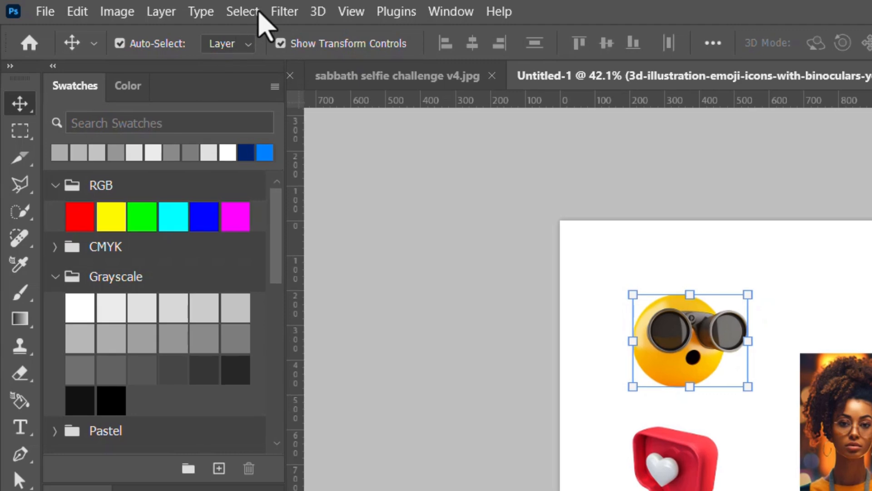
click(285, 11)
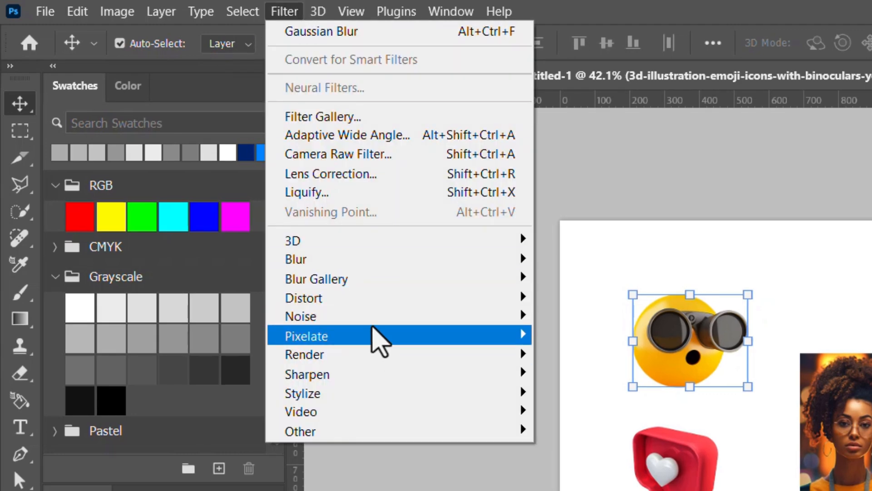
mouse_move(359, 262)
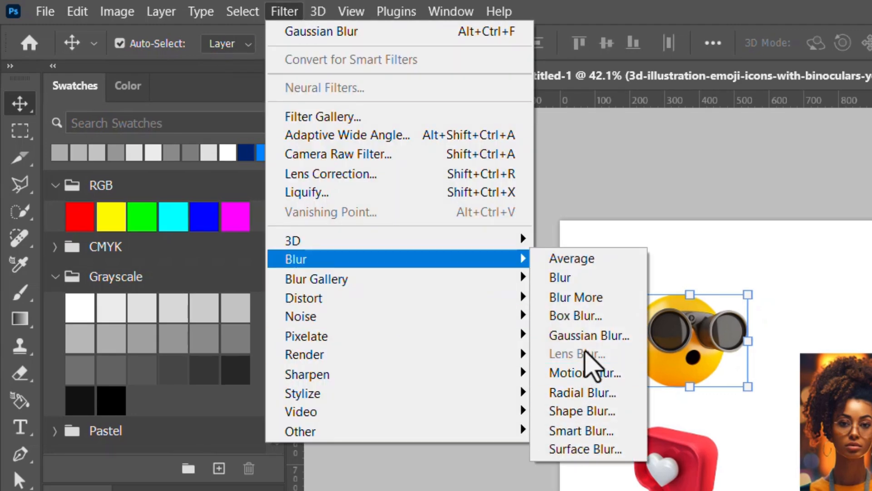
click(602, 373)
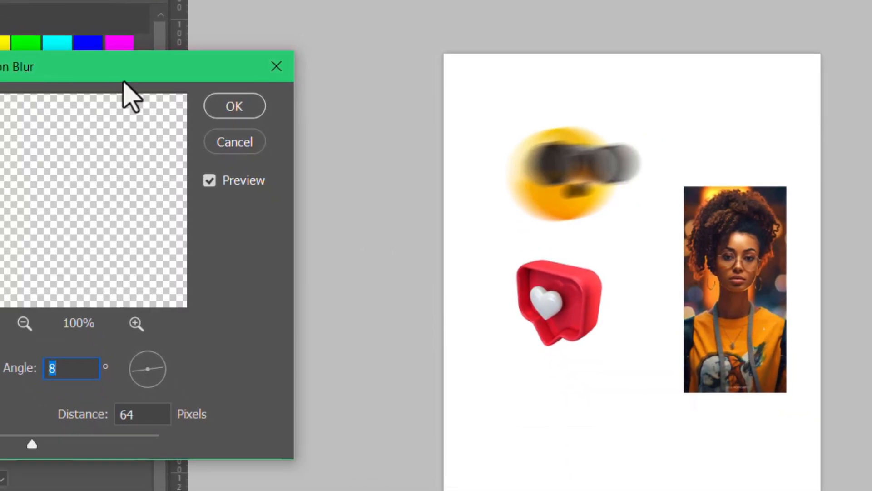
drag(240, 239, 291, 243)
drag(176, 76, 254, 59)
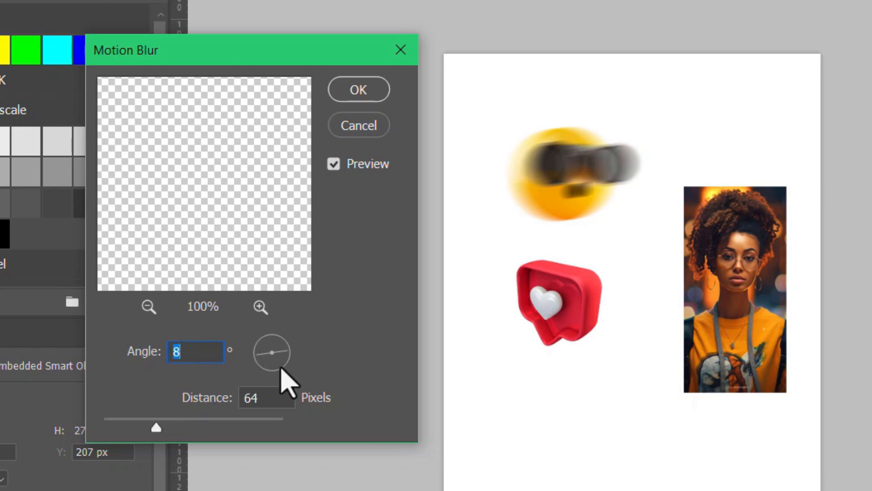
Try a Motion Blur angle of 35° on the emoji with distances of 218, 33 and 42 pixels
mouse_move(262, 355)
mouse_down()
mouse_move(267, 332)
mouse_move(262, 359)
mouse_up()
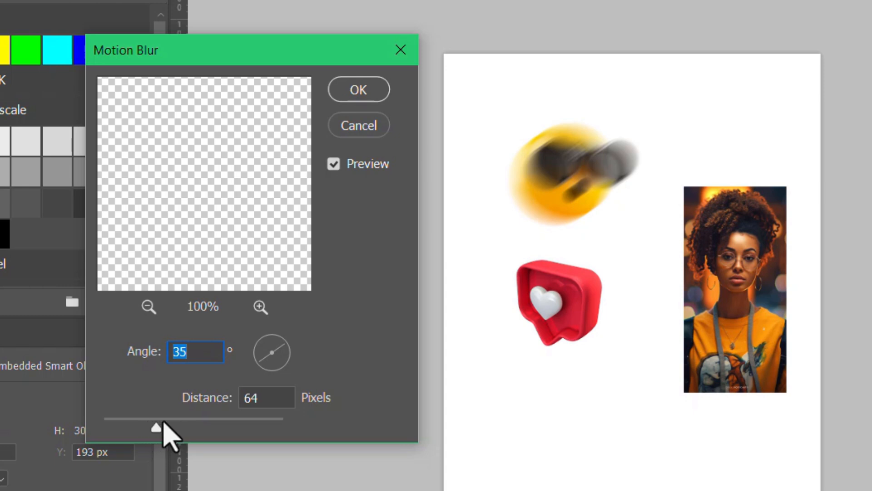
drag(164, 423, 203, 430)
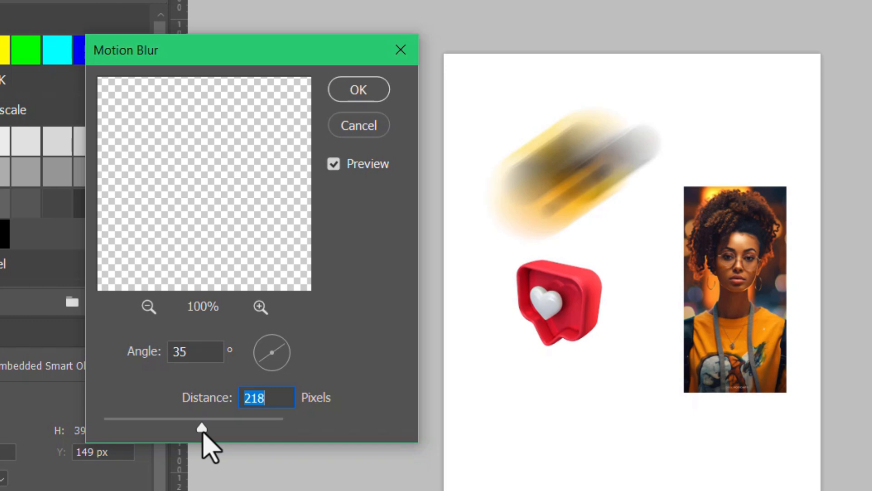
drag(202, 431, 136, 441)
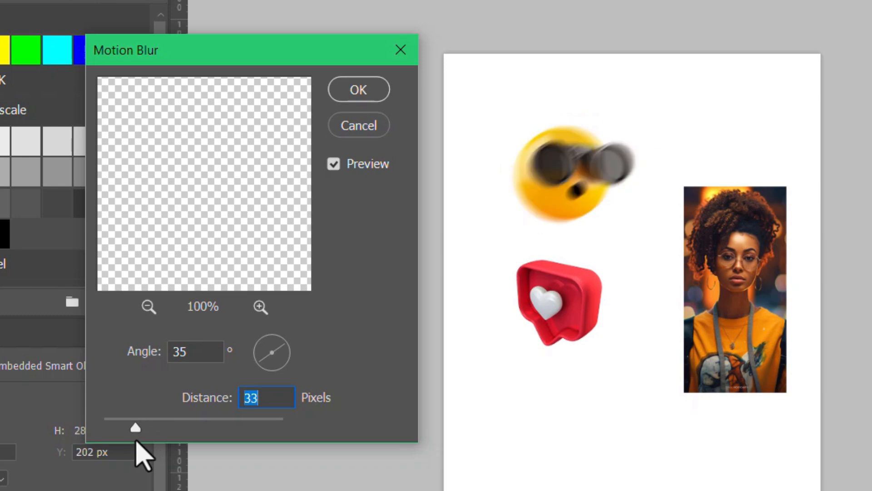
click(145, 424)
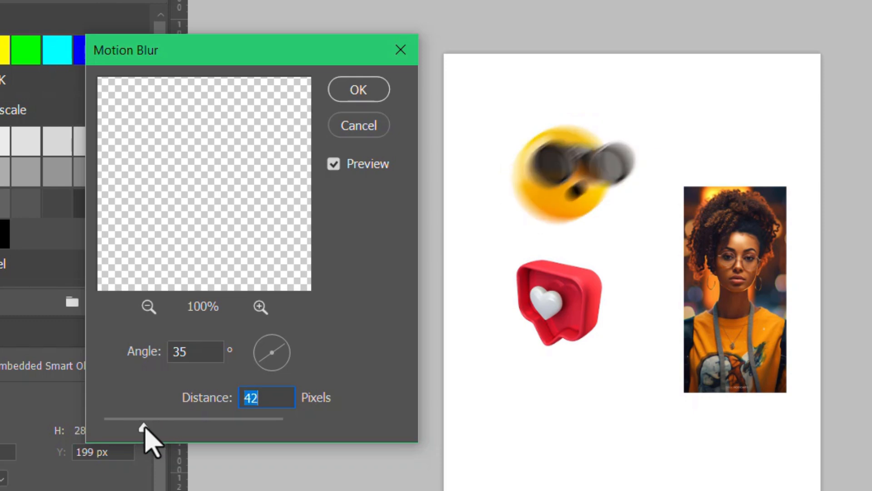
Set the emoji's Motion Blur distance to 48 pixels and angle to 8°, and apply the filter
click(161, 424)
drag(160, 425, 151, 426)
drag(276, 348, 286, 354)
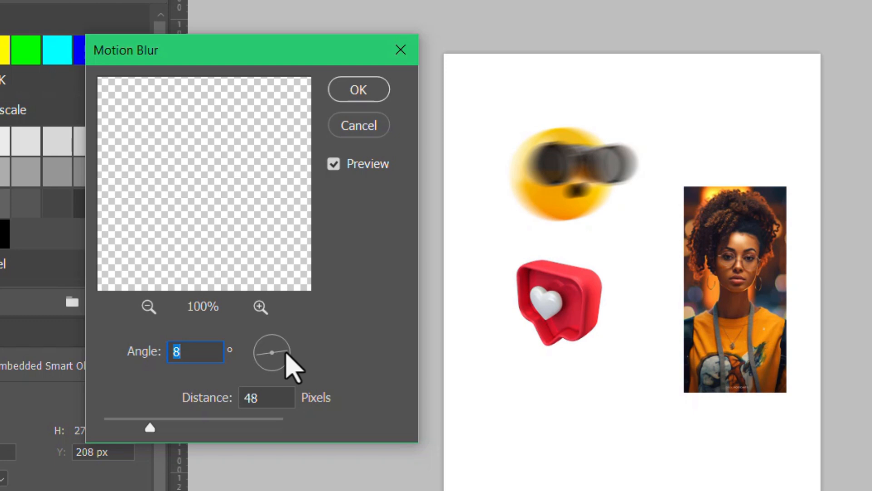
key(Return)
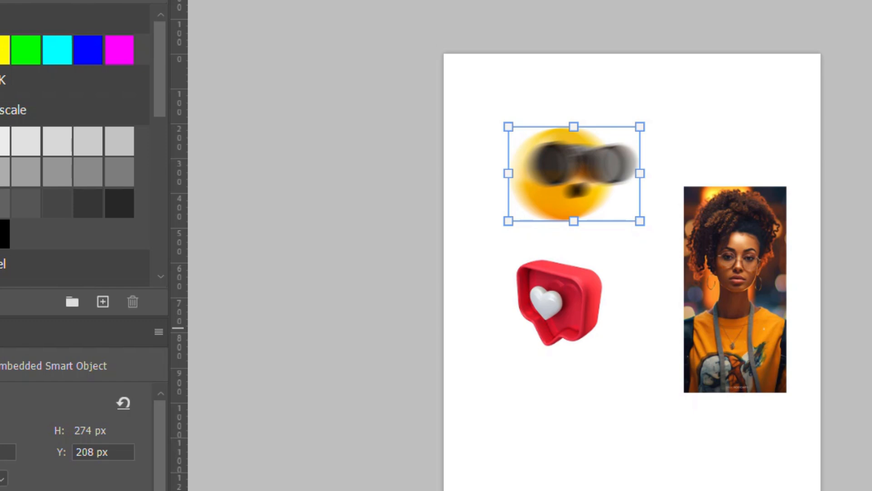
Show the workshop photo without the woman, emoji and heart layers, and move it down to Y -202 px
click(871, 277)
click(871, 240)
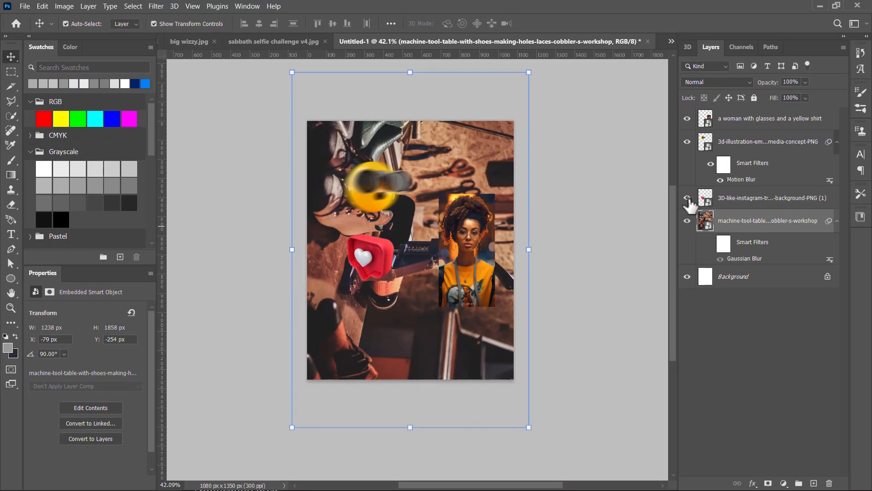
click(687, 118)
click(687, 198)
click(686, 141)
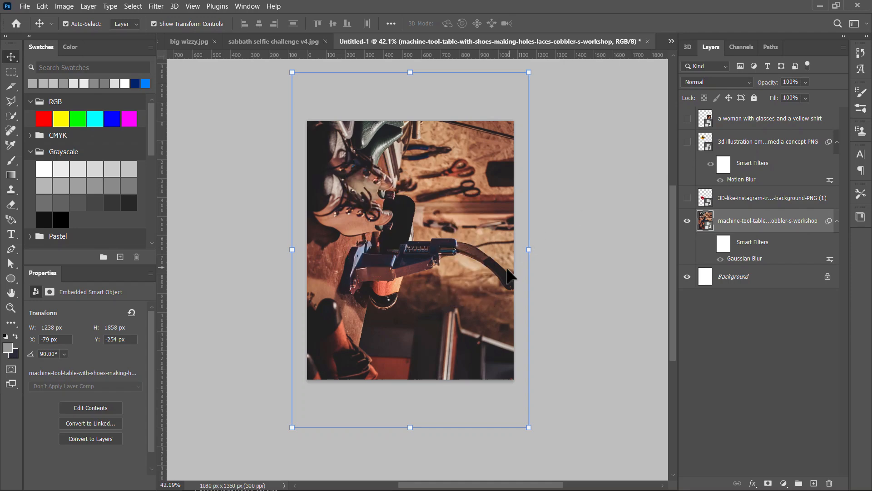
drag(423, 280, 394, 293)
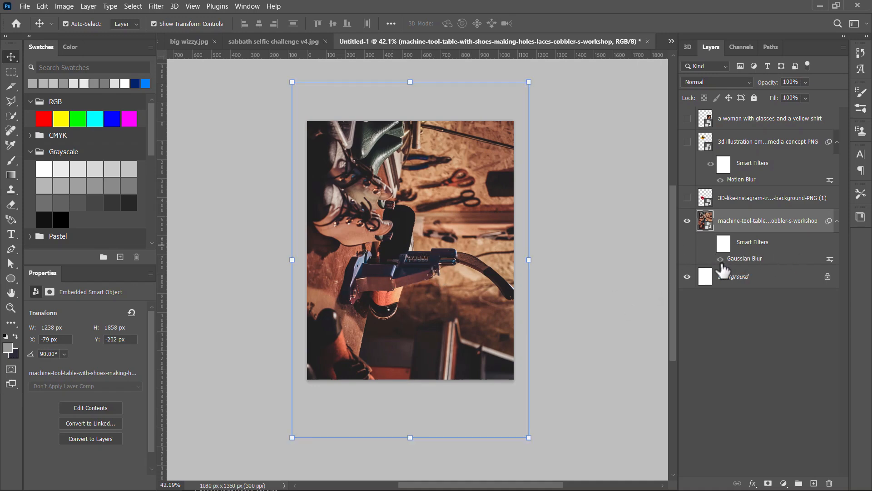
Enable the workshop photo's Gaussian Blur, compare the blurred and unblurred background in birthday dsign.psd, and return to Untitled-1
click(710, 243)
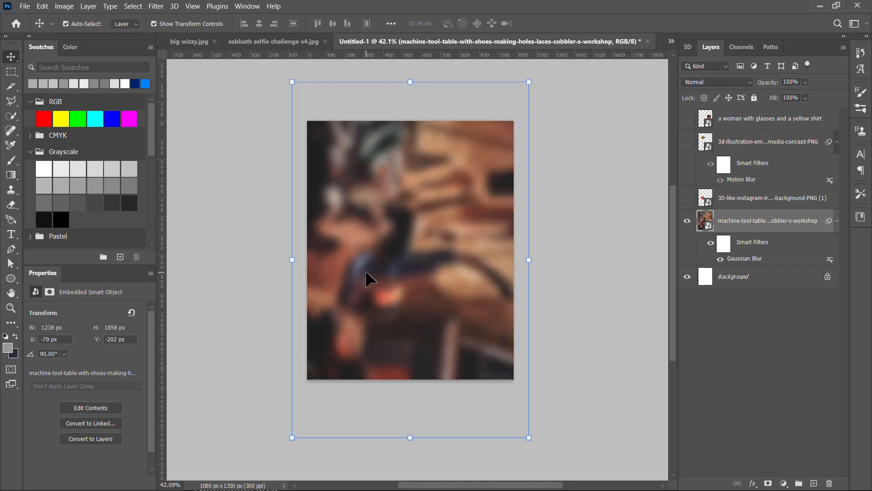
click(175, 40)
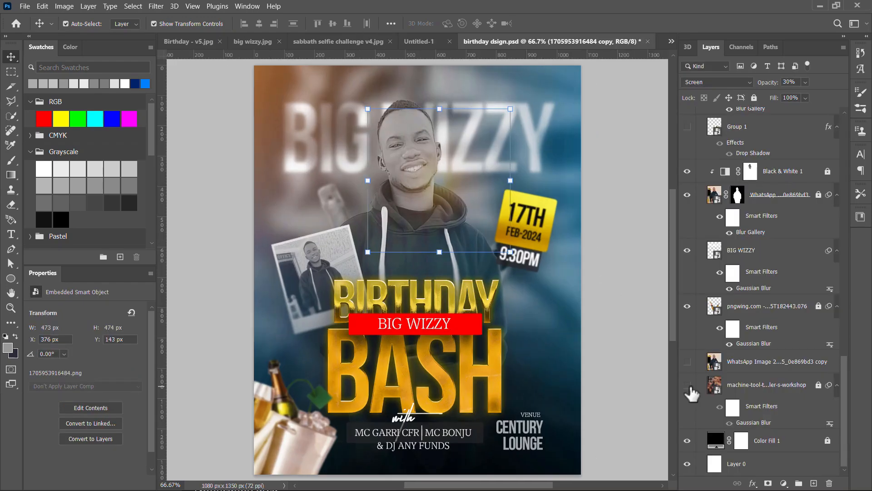
click(688, 385)
click(687, 385)
click(720, 407)
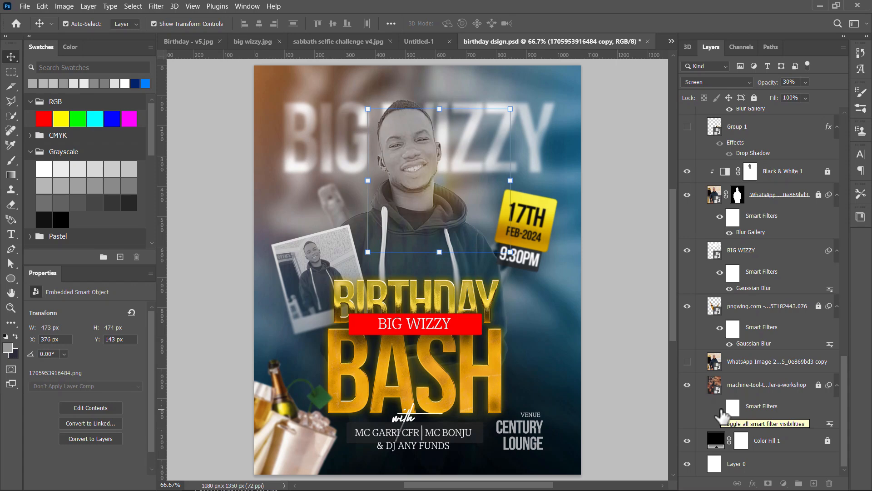
click(723, 415)
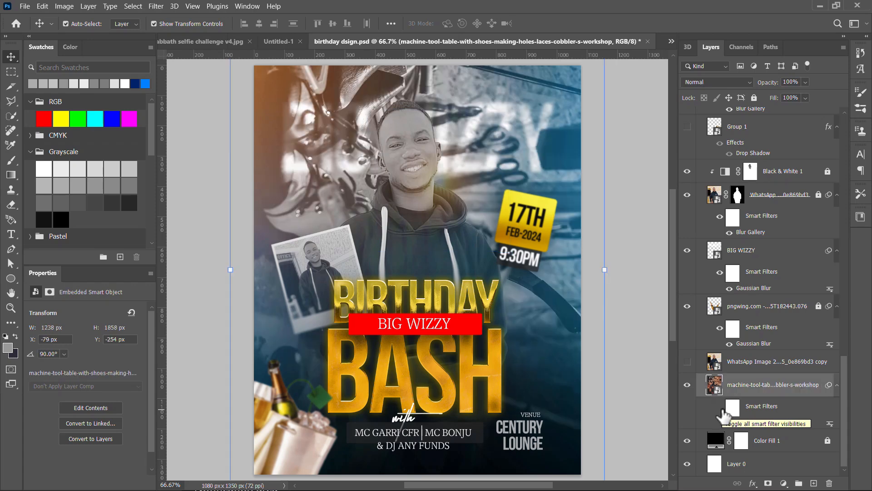
click(721, 408)
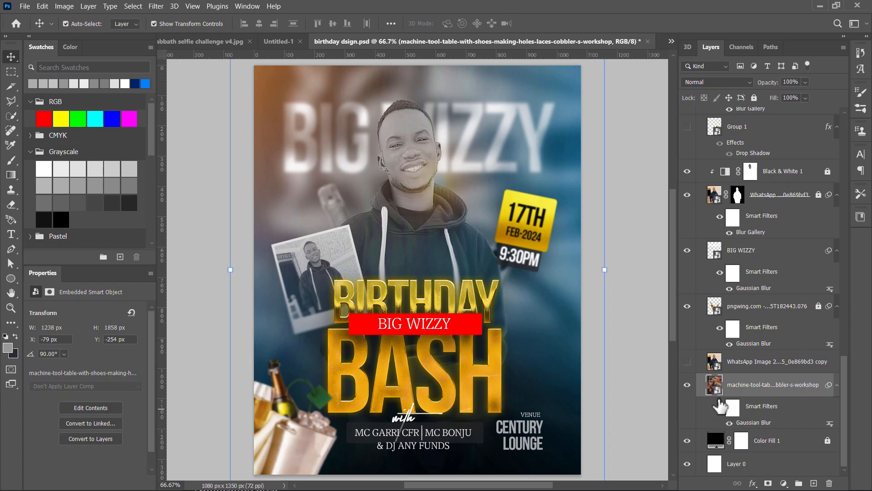
click(277, 41)
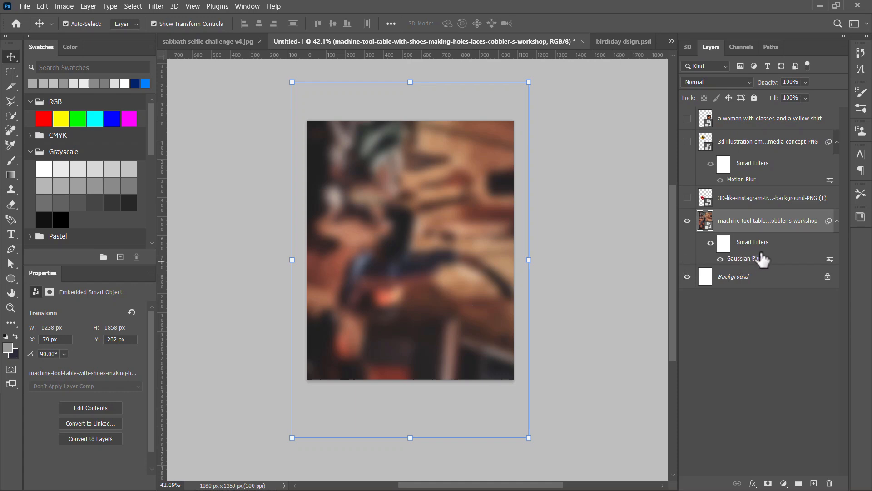
Delete the workshop photo's existing Gaussian Blur and apply a new Gaussian Blur with a 40.1-pixel radius
drag(778, 266, 829, 483)
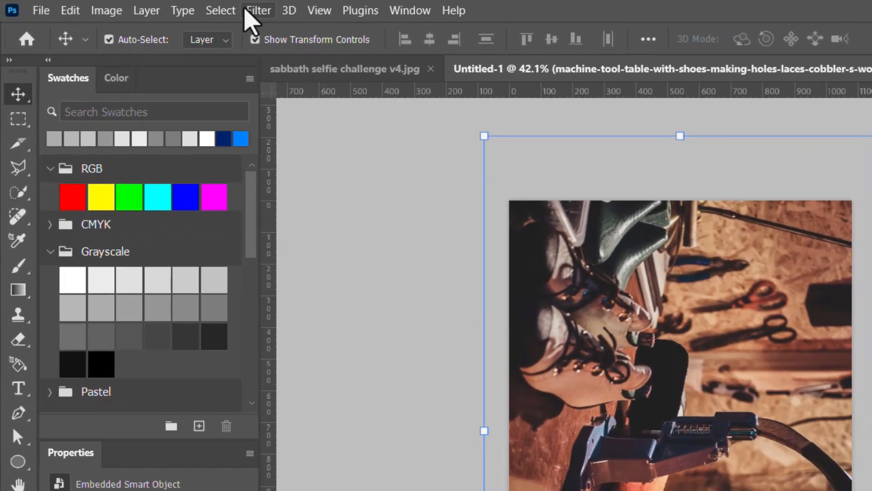
click(248, 10)
mouse_move(341, 236)
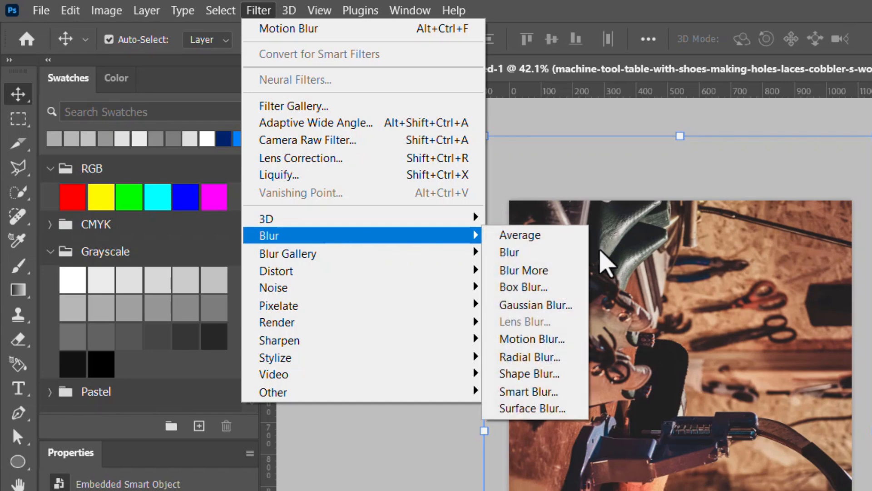
click(563, 305)
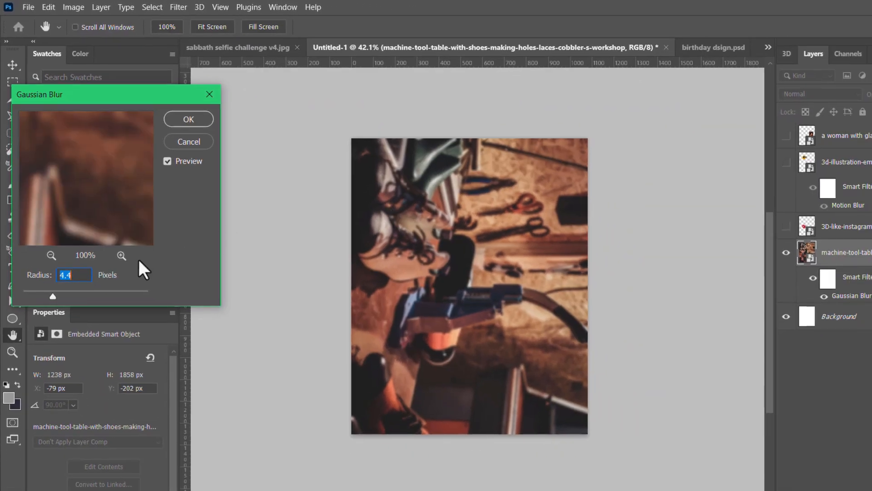
drag(78, 296, 103, 295)
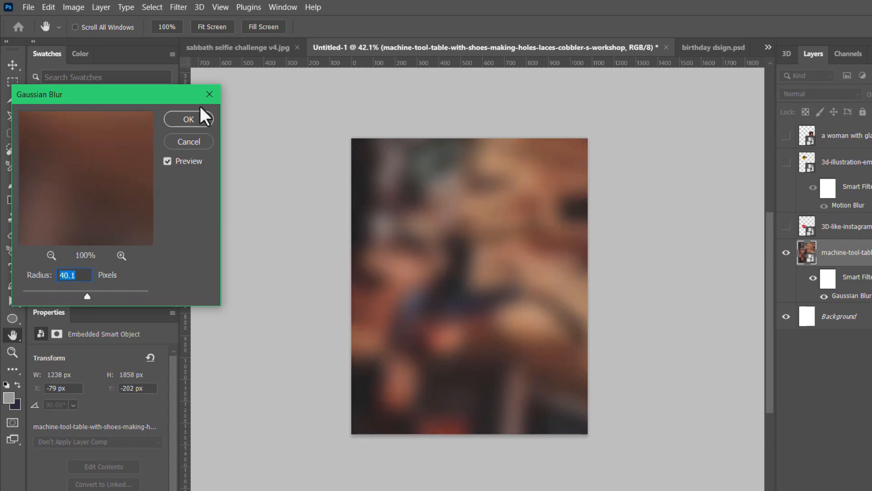
click(202, 118)
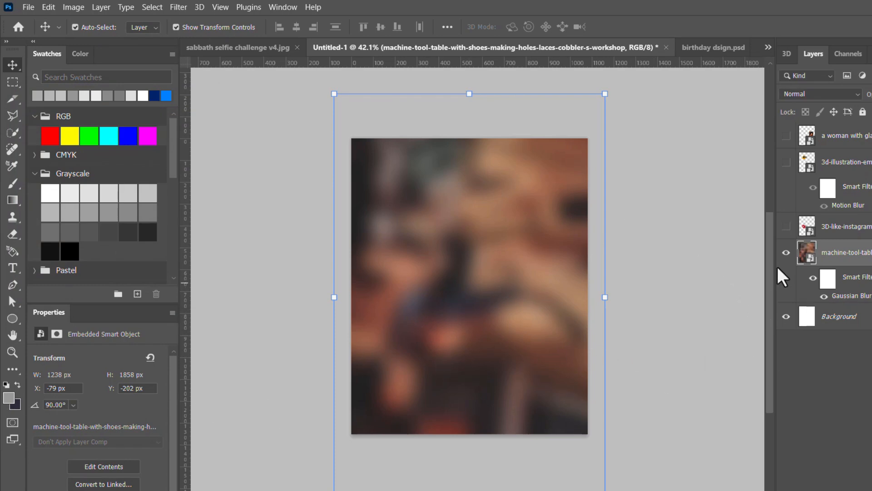
Hide the workshop photo, show the picture of the woman in yellow, and move it to the horizontal centre of the canvas
click(786, 252)
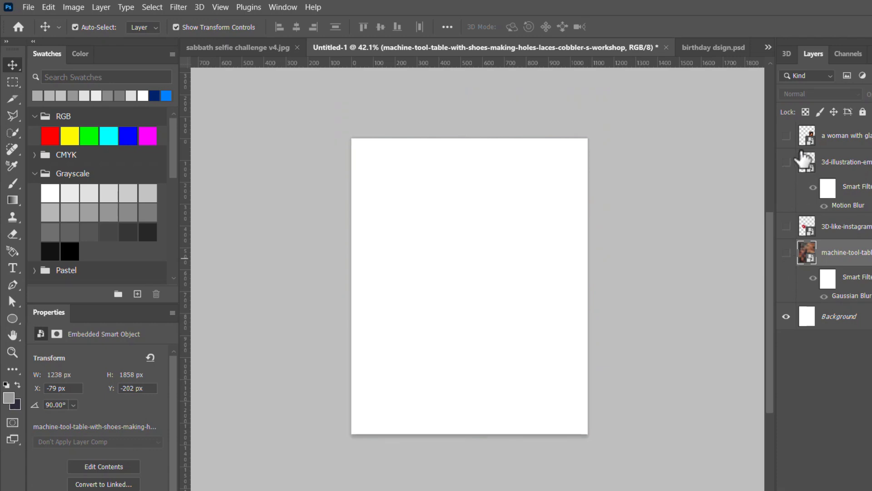
click(786, 136)
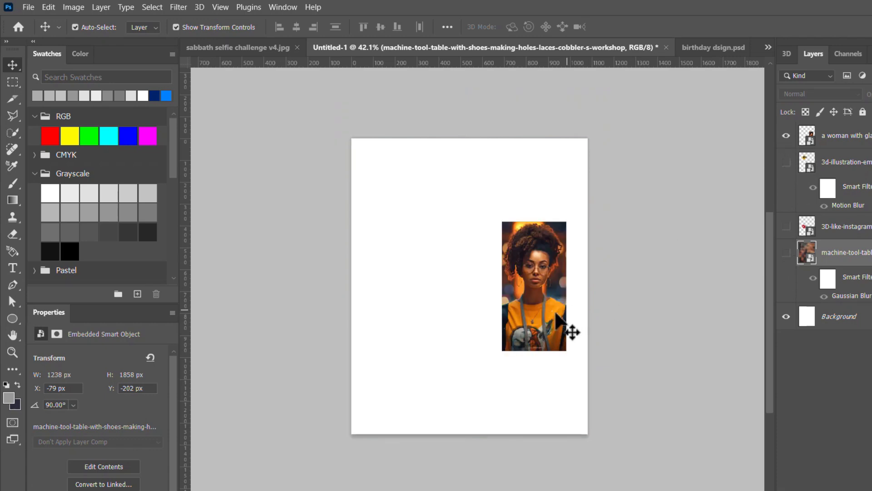
drag(522, 327, 458, 326)
scroll(464, 306, up, 3)
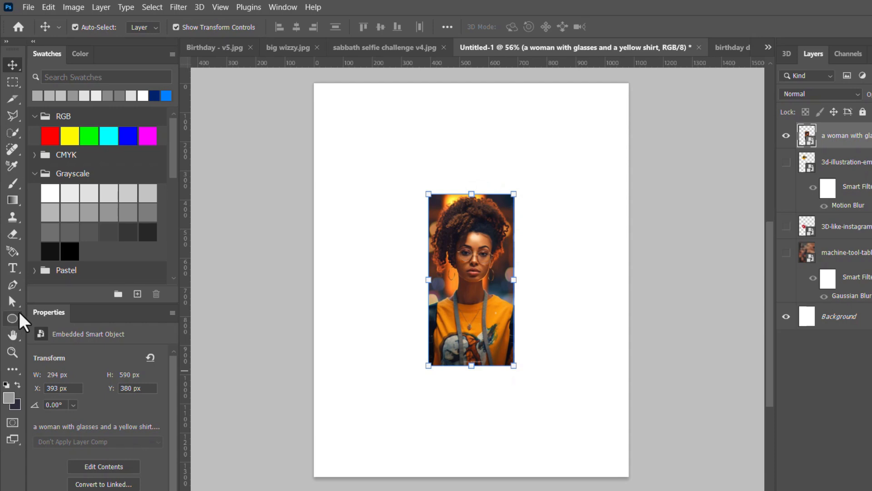
Draw a white rectangle about 281 × 285 px over the woman's head and shoulders
right_click(17, 315)
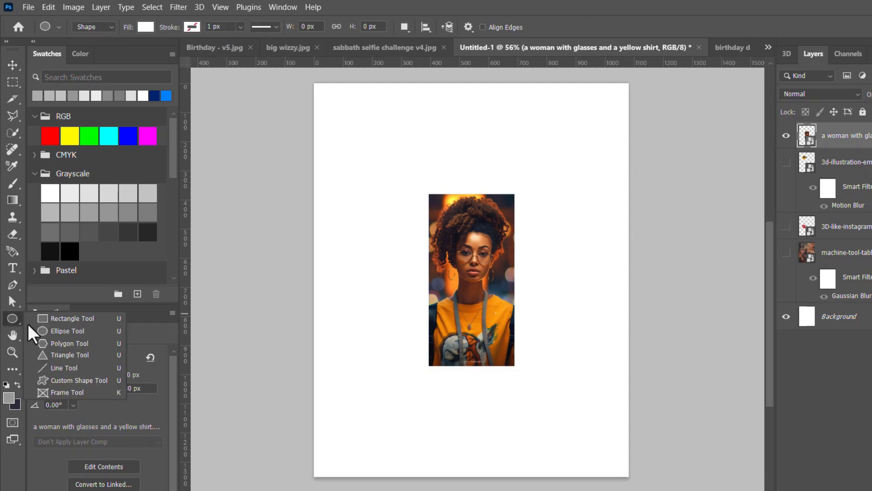
click(77, 331)
key(shift+u)
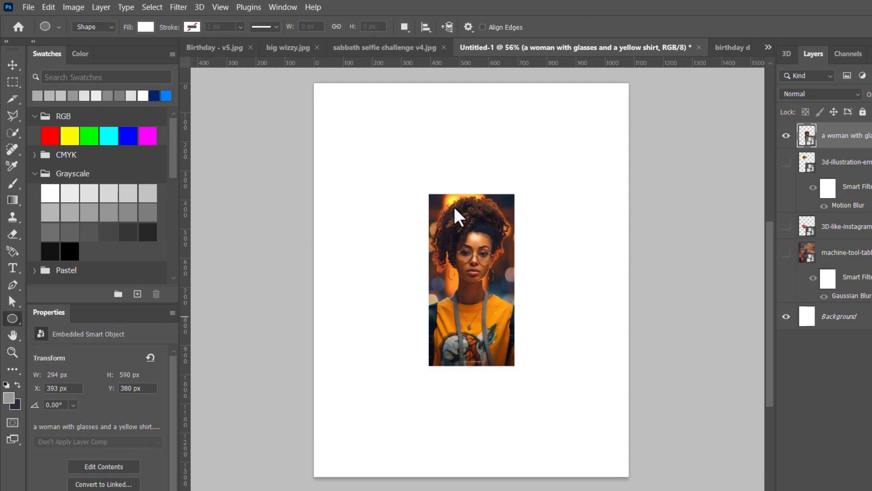
scroll(461, 218, up, 3)
drag(405, 205, 548, 341)
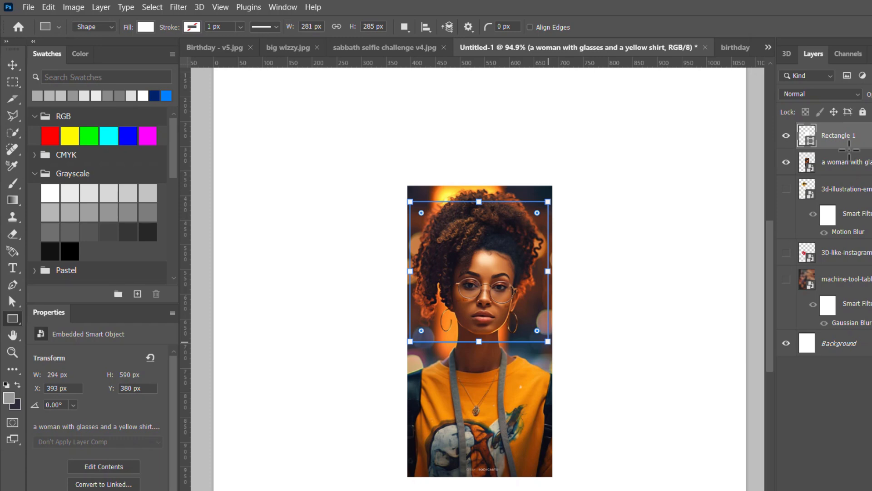
Place the picture of the woman directly above the rectangle in the layer stack and clip it to the rectangle
click(13, 65)
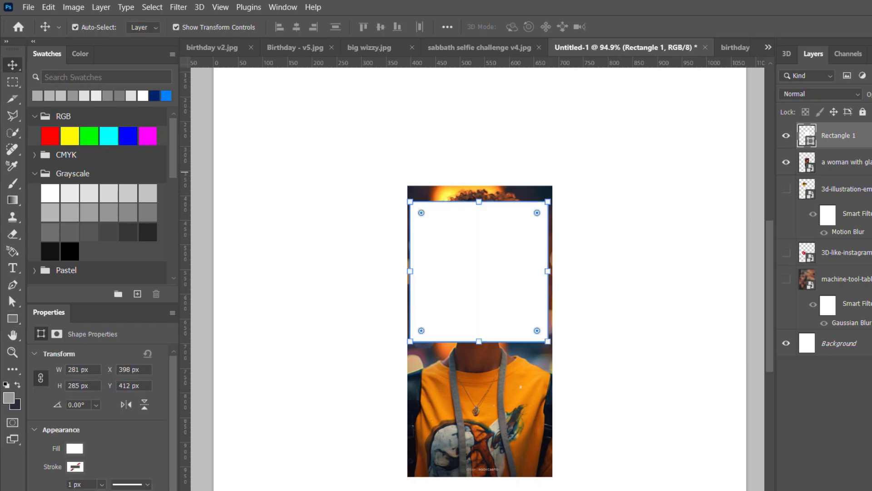
click(845, 162)
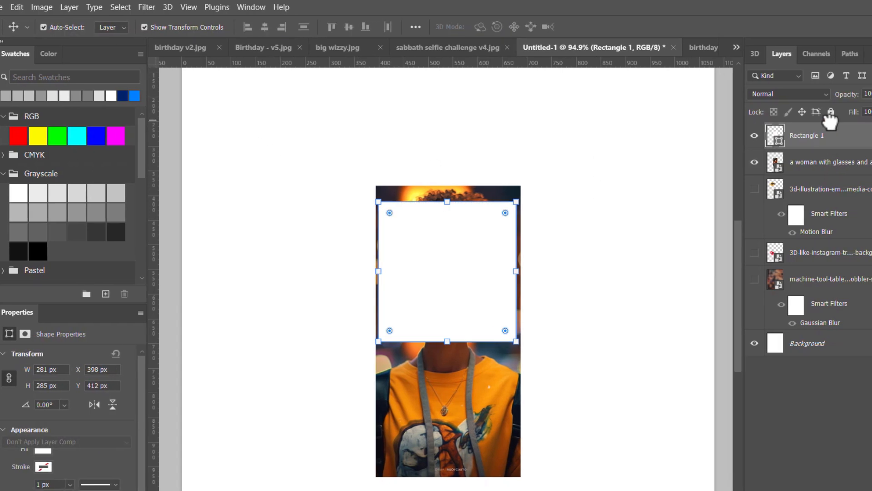
drag(789, 166, 743, 117)
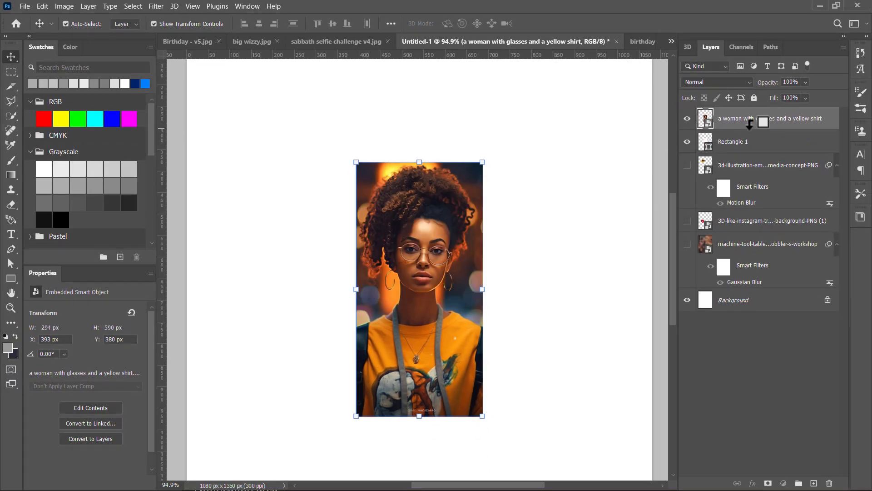
alt+click(750, 124)
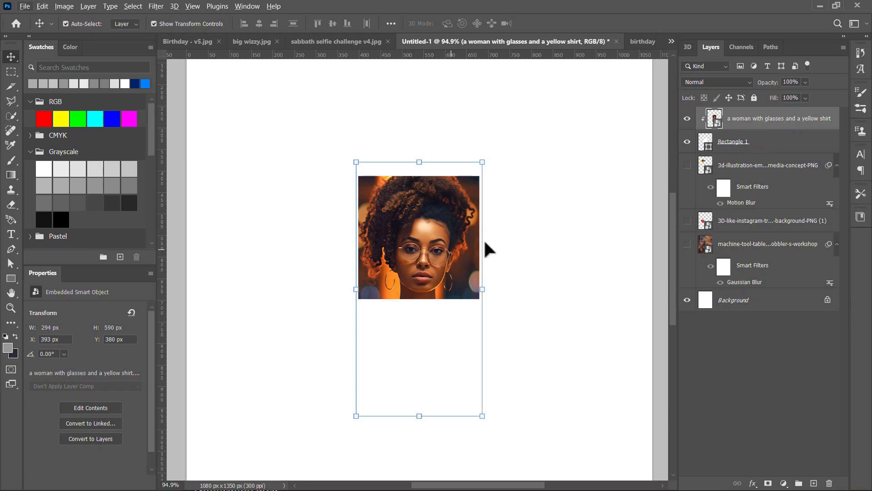
Reposition the woman's picture inside its clipping rectangle to X 385 px, Y 342 px
click(511, 221)
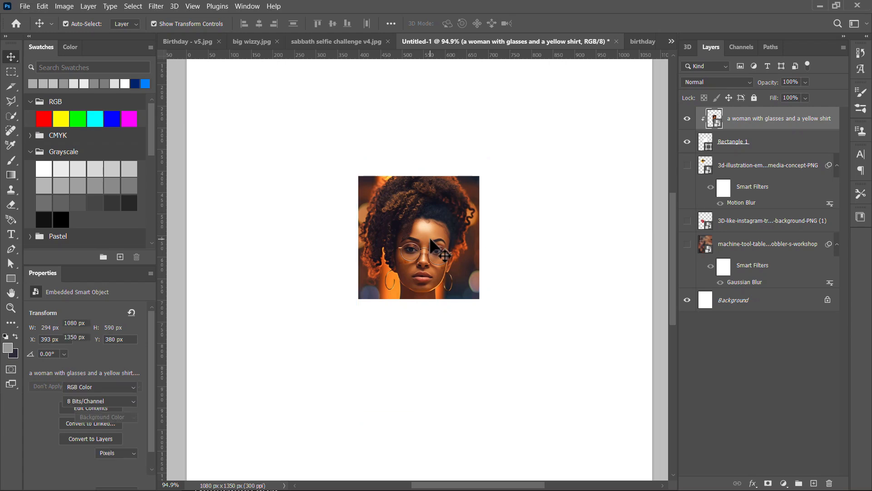
click(423, 237)
drag(421, 233, 420, 233)
Draw a white strip about 364 × 72 px across the picture's lower edge and clip it to the base rectangle
click(11, 278)
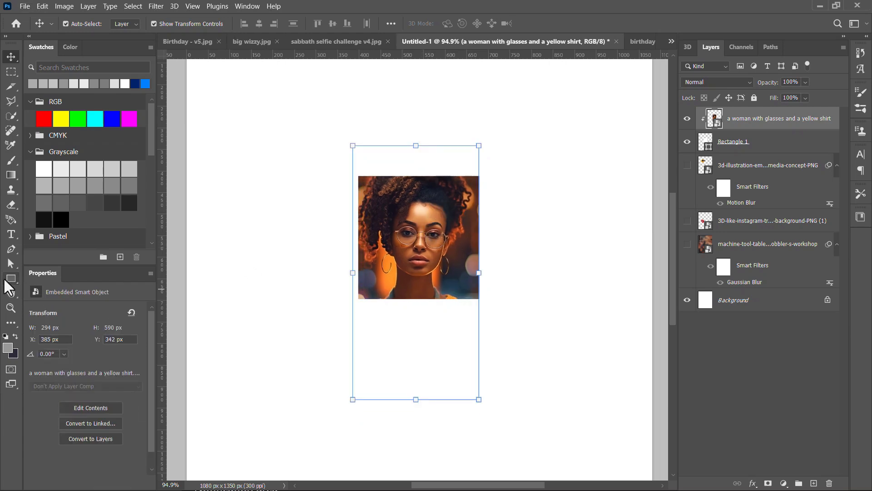
drag(341, 284, 498, 312)
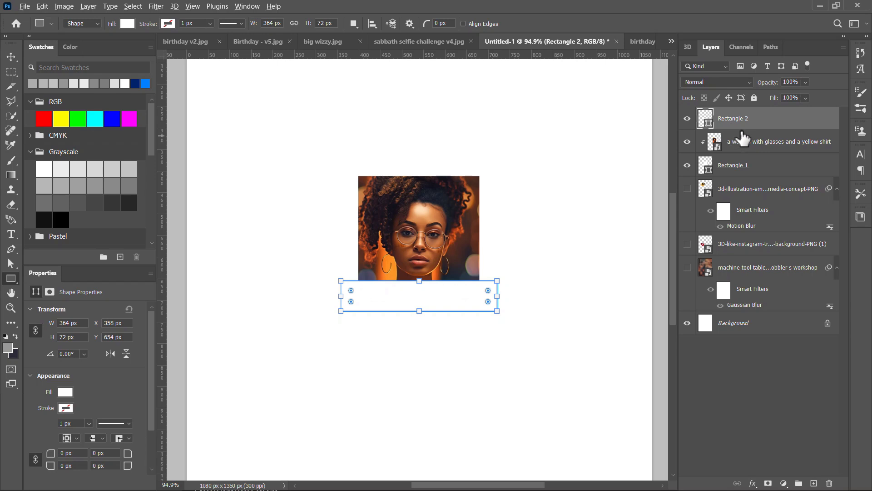
drag(744, 128, 743, 125)
alt+click(743, 125)
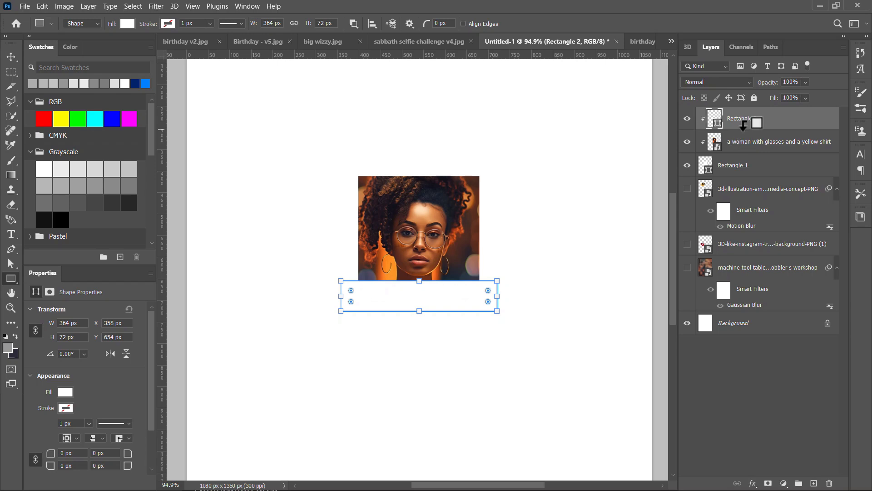
Give the base rectangle around the picture a golden-yellow stroke 15.6 px wide
click(742, 169)
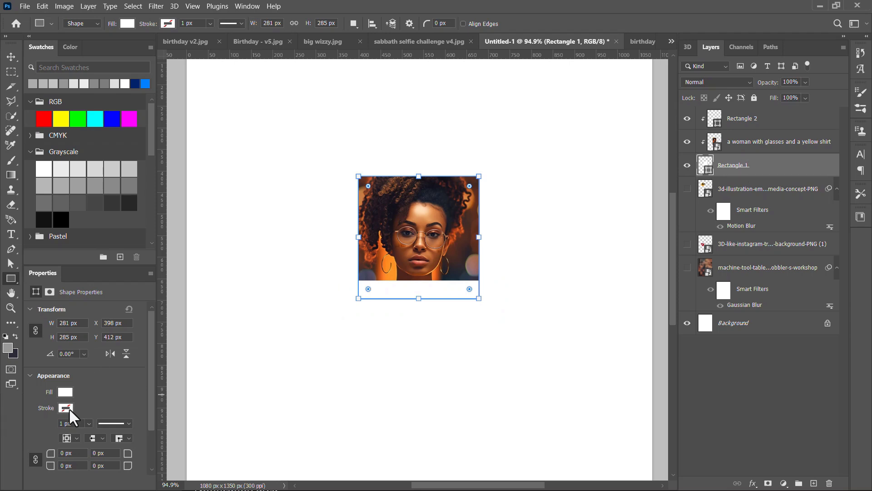
click(89, 423)
drag(91, 437, 101, 434)
click(66, 408)
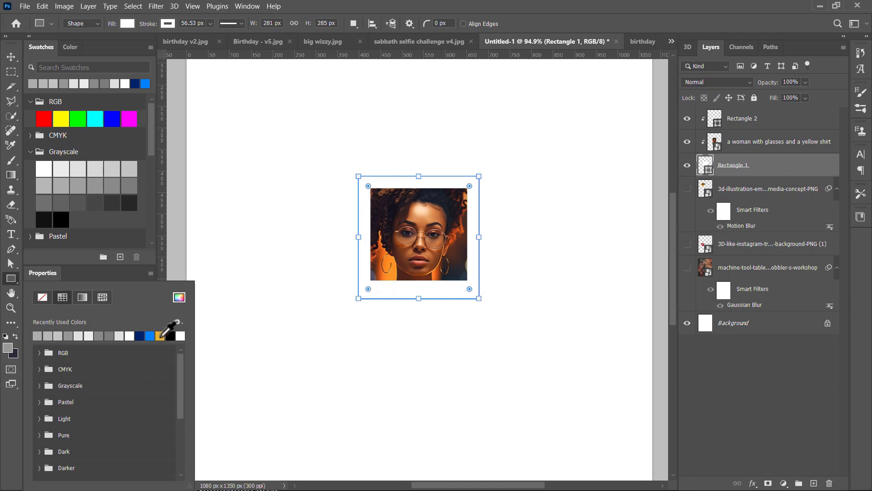
click(159, 335)
key(Return)
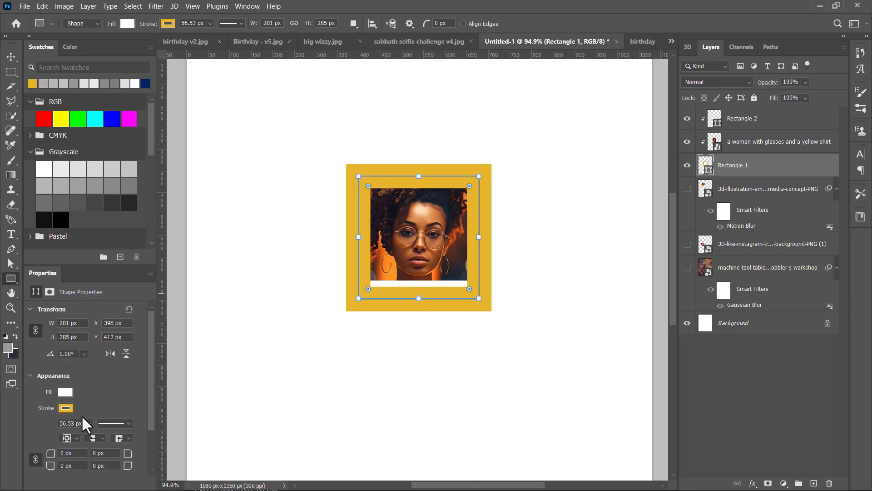
click(89, 423)
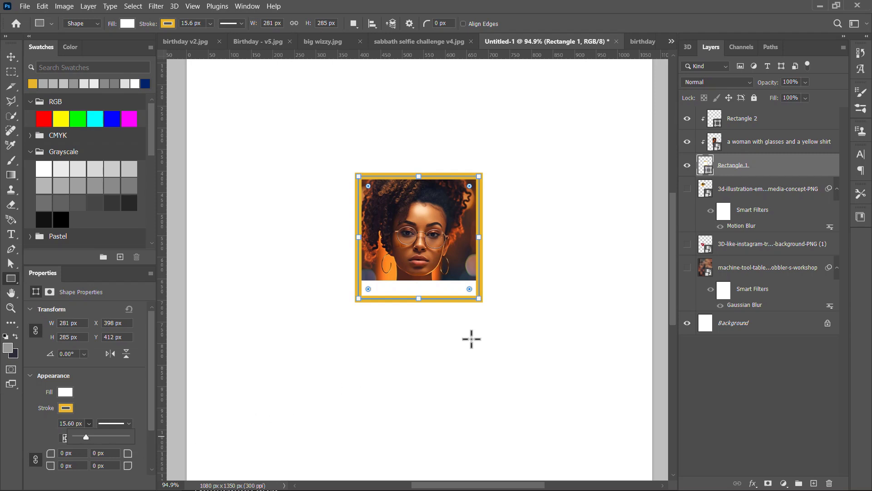
Fill the strip below the woman's face with the same golden yellow as the frame and deselect it
click(741, 128)
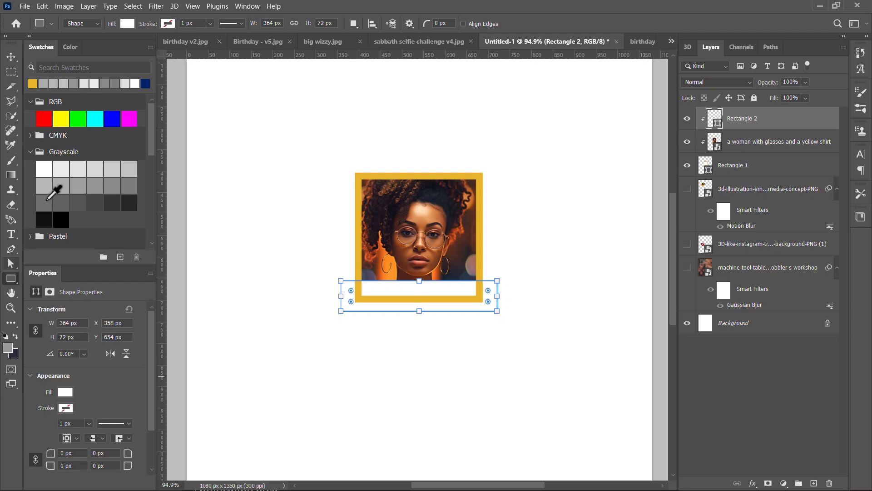
click(34, 84)
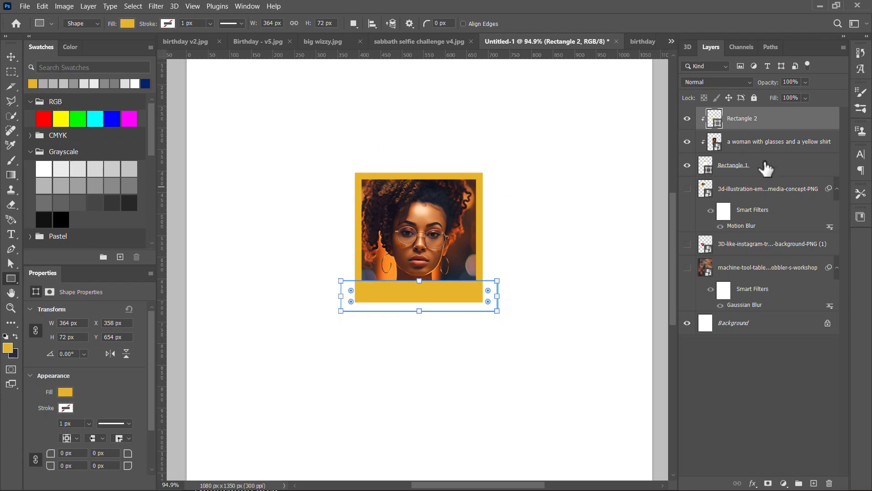
click(11, 57)
scroll(484, 313, down, 3)
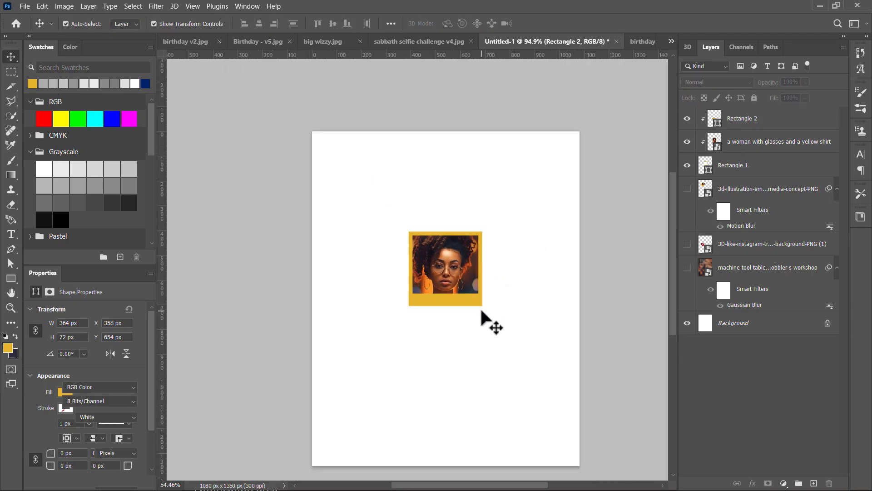
click(484, 313)
Group both rectangles and the woman's picture into one layer group
scroll(485, 314, up, 2)
drag(521, 249, 474, 228)
click(737, 173)
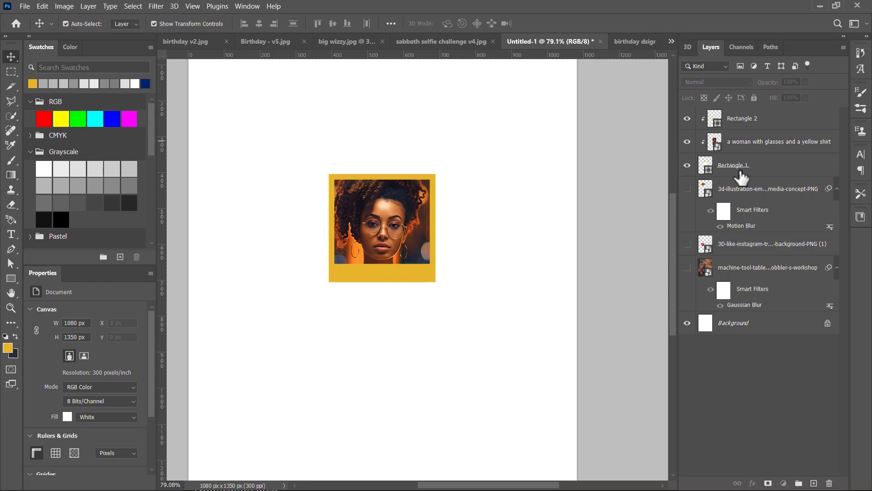
shift+click(745, 125)
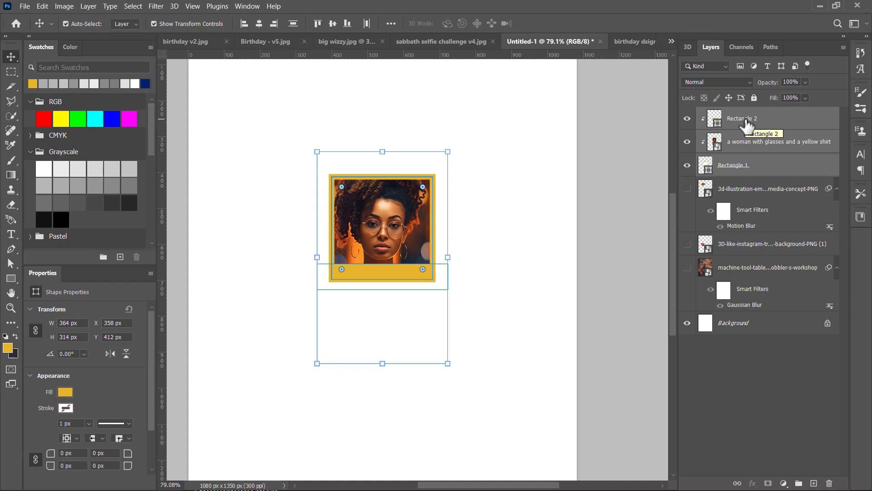
key(ctrl)
key(ctrl+g)
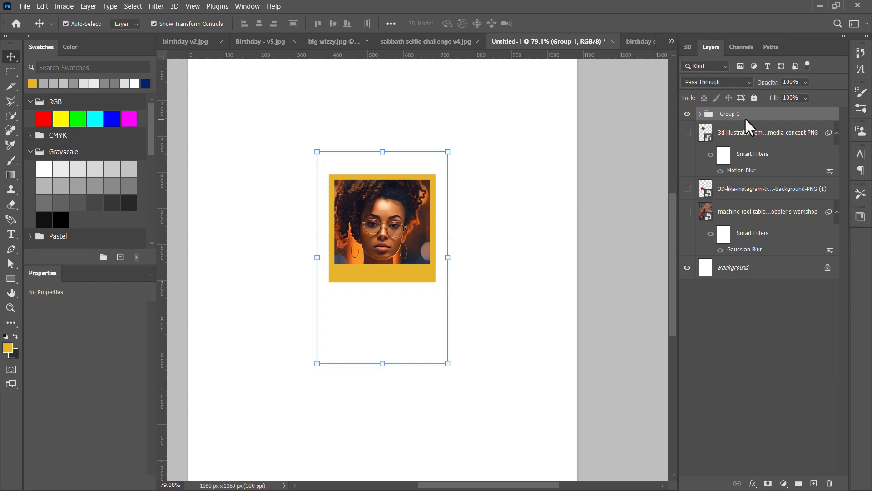
Merge the framed picture's group into a single layer and convert it to a smart object
right_click(745, 119)
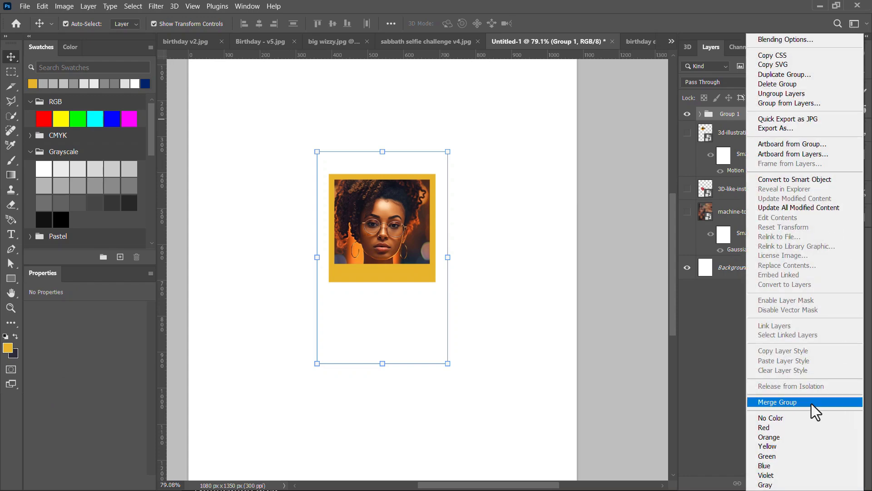
click(812, 403)
right_click(750, 118)
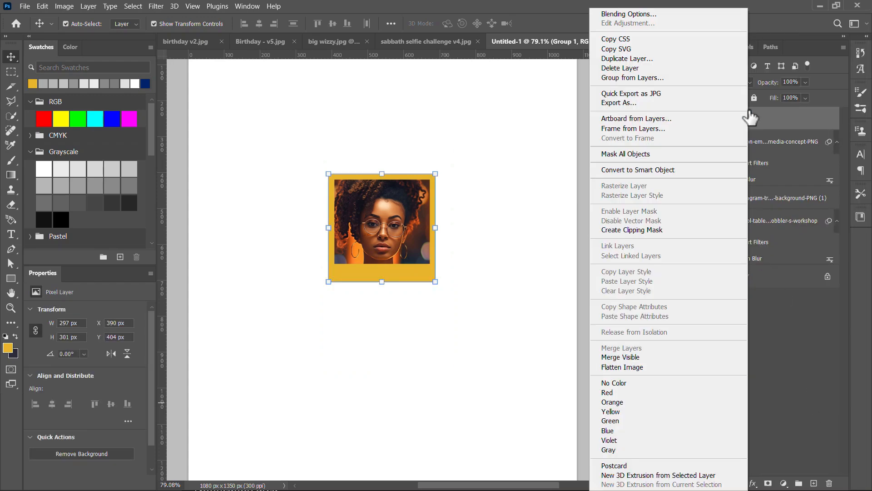
click(665, 170)
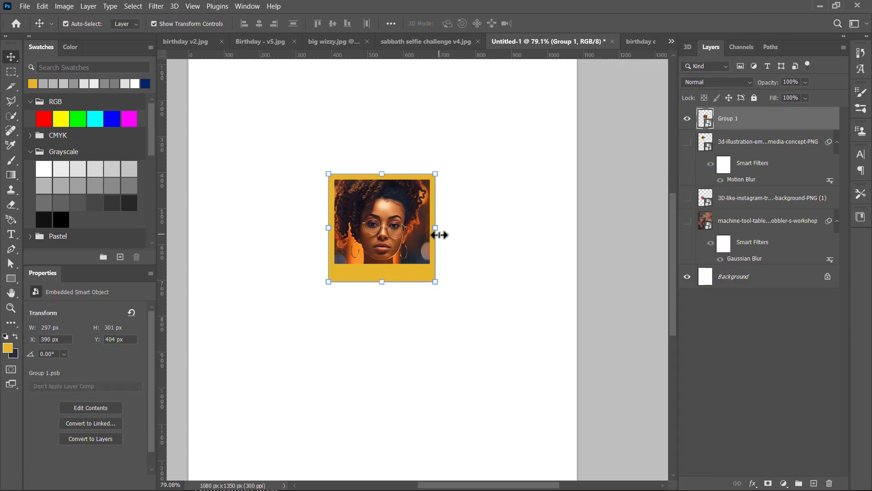
Move the framed picture slightly to X 372 px, Y 403 px
scroll(438, 236, down, 5)
scroll(436, 241, up, 5)
mouse_move(404, 232)
mouse_down()
mouse_move(418, 257)
mouse_move(394, 236)
mouse_up()
scroll(394, 236, down, 5)
scroll(395, 237, up, 5)
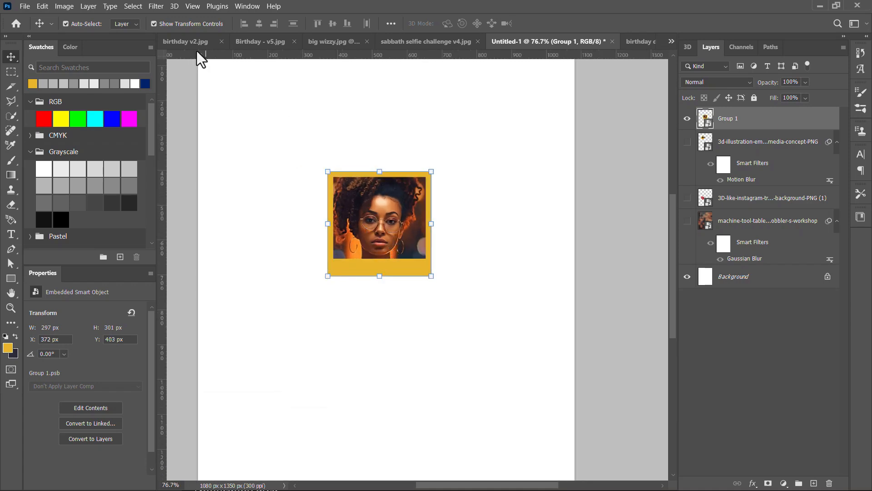
Start an Iris Blur from the Blur Gallery on the framed picture and centre its pin on the woman's face
click(150, 5)
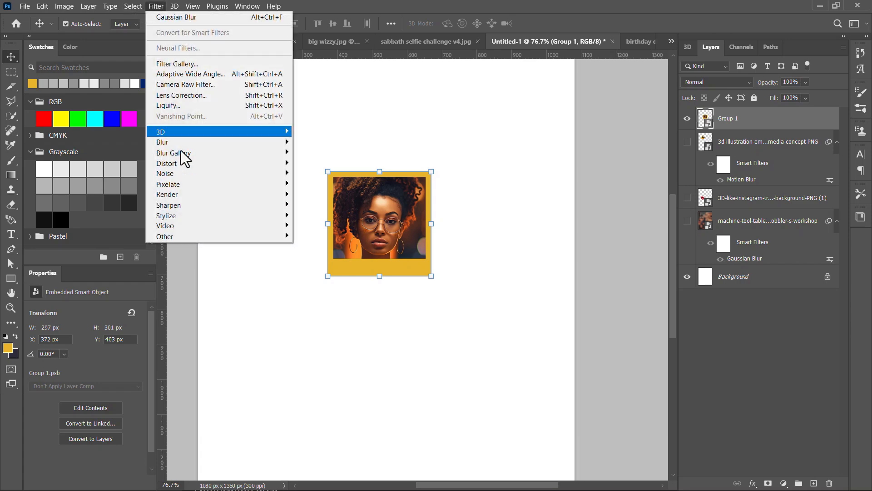
mouse_move(183, 140)
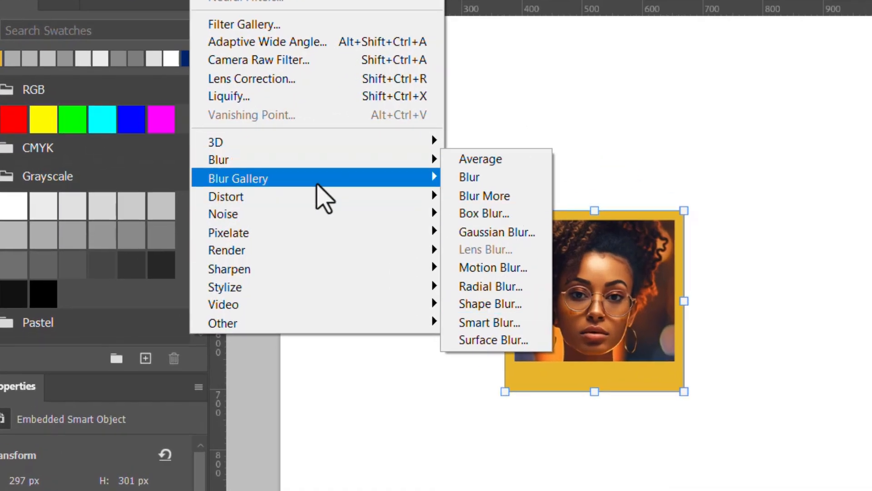
mouse_move(417, 183)
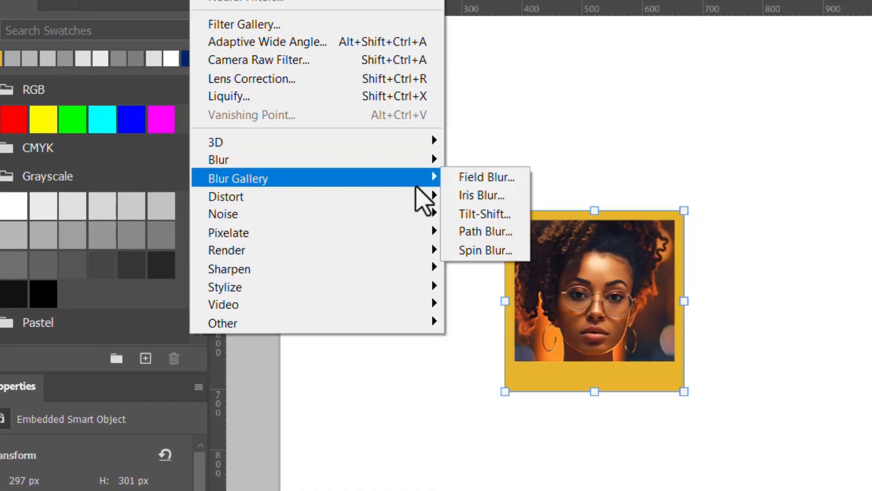
click(482, 200)
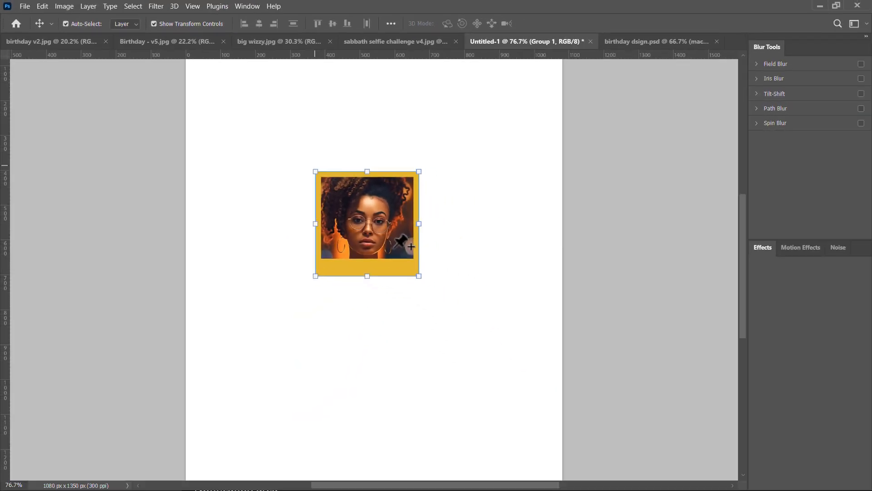
click(384, 259)
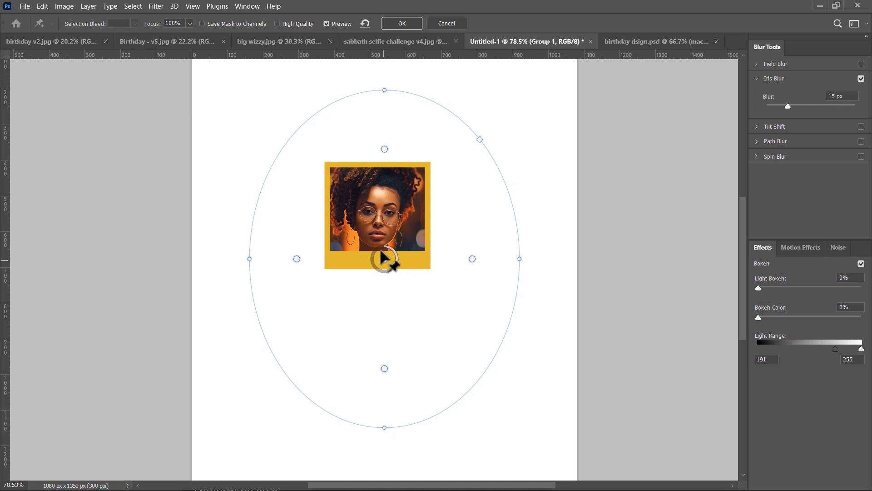
mouse_move(388, 242)
mouse_down()
mouse_move(393, 211)
mouse_move(381, 257)
mouse_up()
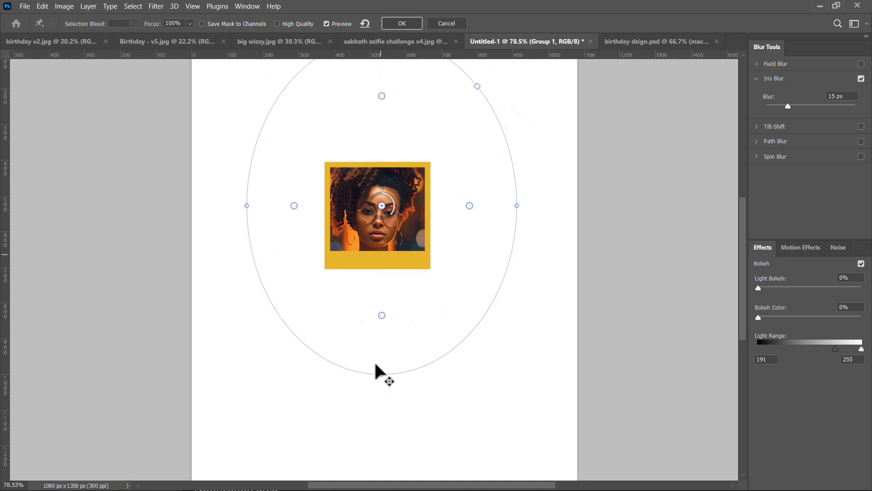
Shrink the iris ellipse closer around the framed picture and set the Iris Blur amount to 47 px
drag(381, 377, 377, 294)
drag(248, 198, 287, 207)
drag(368, 208, 388, 272)
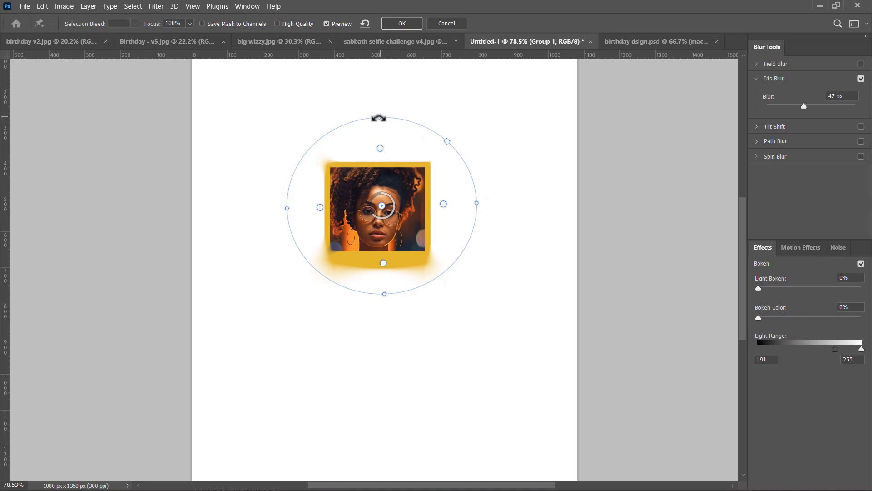
Pull the iris feather points inward and enlarge the ellipse's height and width around the framed picture
drag(379, 114, 377, 96)
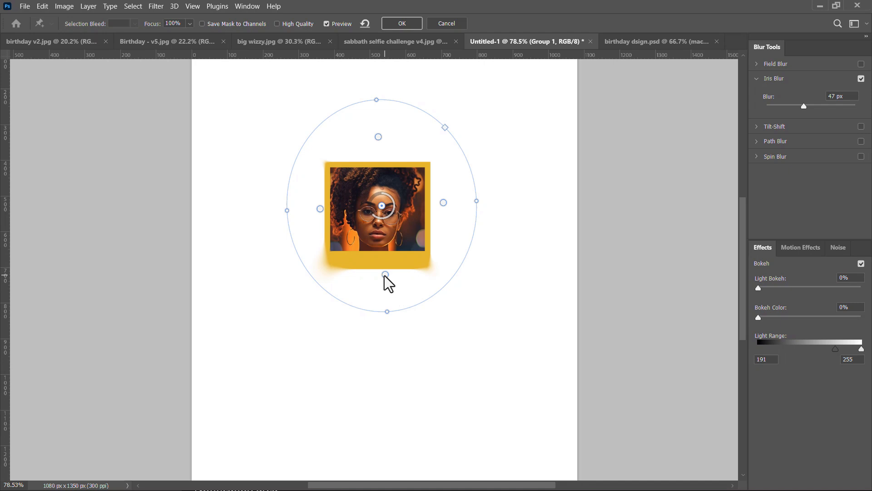
drag(384, 269, 383, 254)
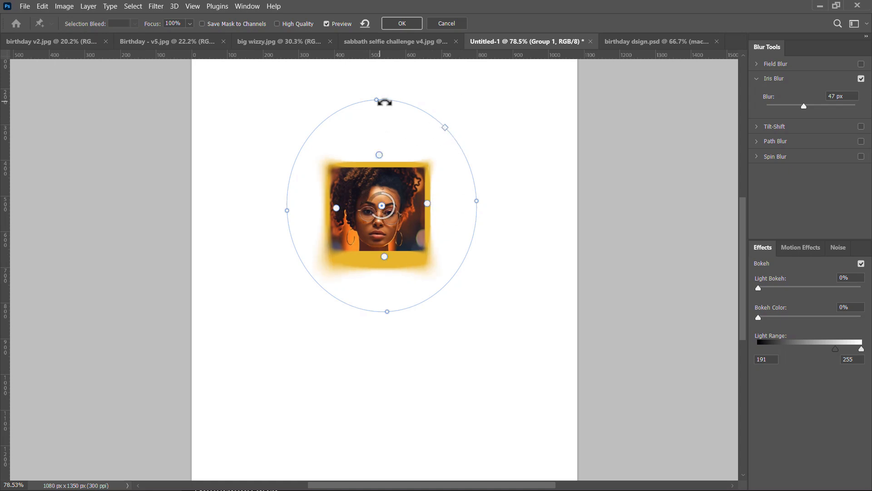
drag(376, 95, 372, 69)
drag(482, 200, 504, 199)
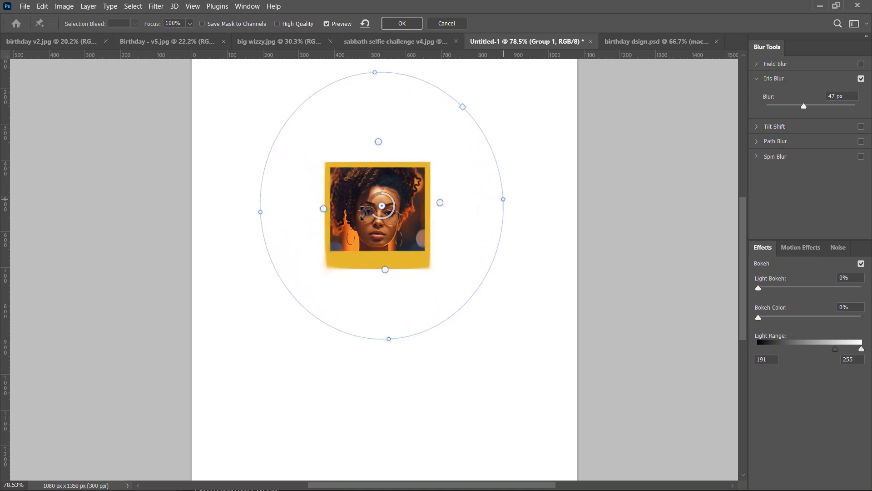
Move the iris pin up to the woman's hair, set the blur to 34 px and enlarge the ellipse in height and width
drag(381, 205, 382, 186)
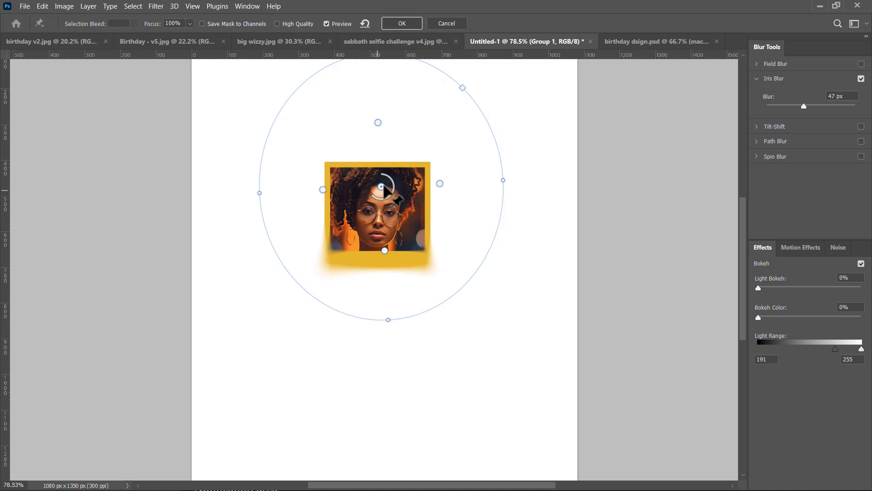
drag(372, 197, 393, 179)
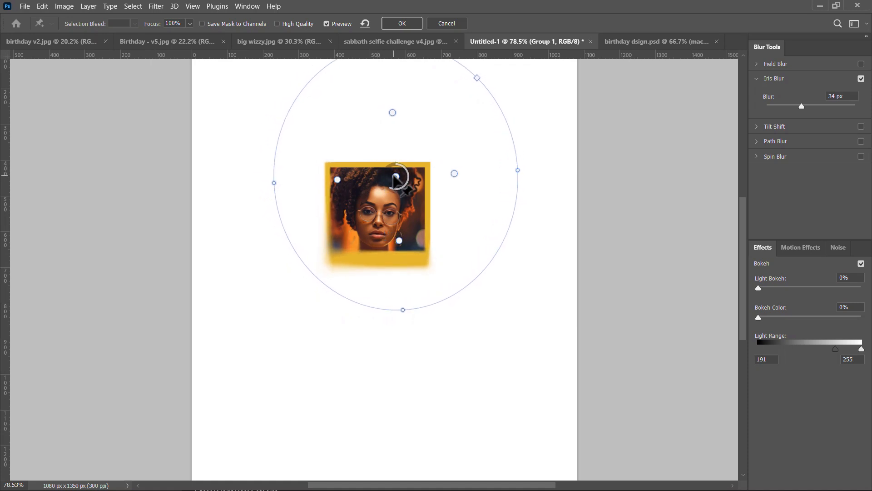
drag(403, 311, 402, 356)
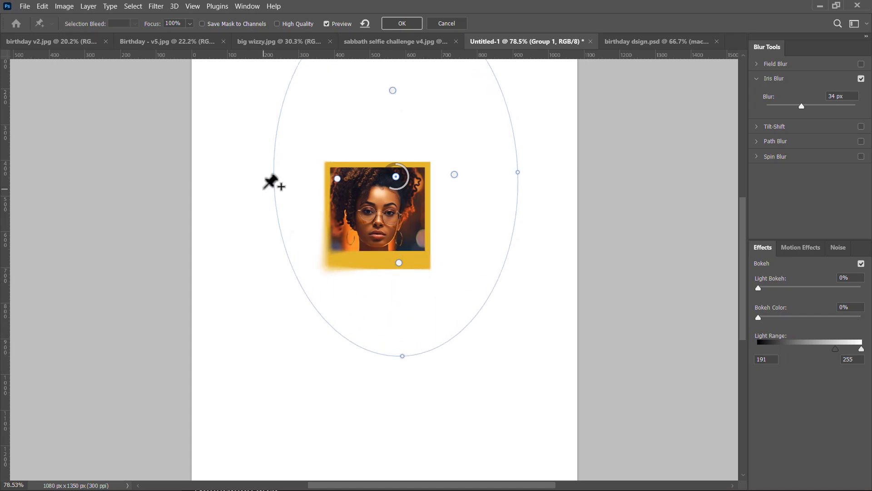
drag(274, 181, 237, 183)
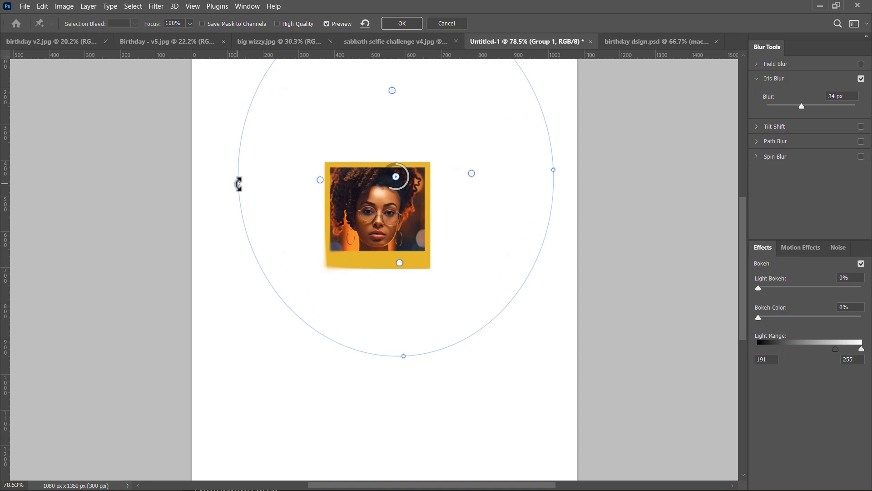
Move the iris pin just above the frame's upper-right edge, pull the feather points inward and apply the Iris Blur
drag(396, 177, 403, 161)
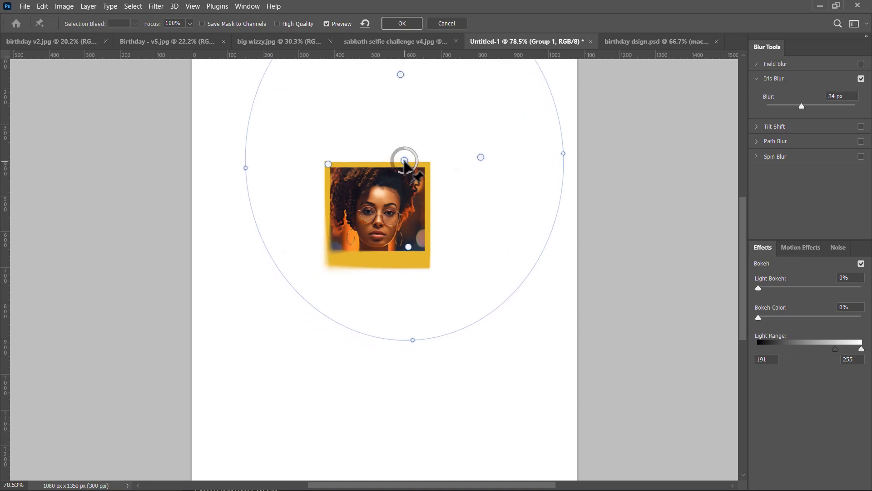
drag(408, 244, 411, 230)
drag(403, 161, 401, 154)
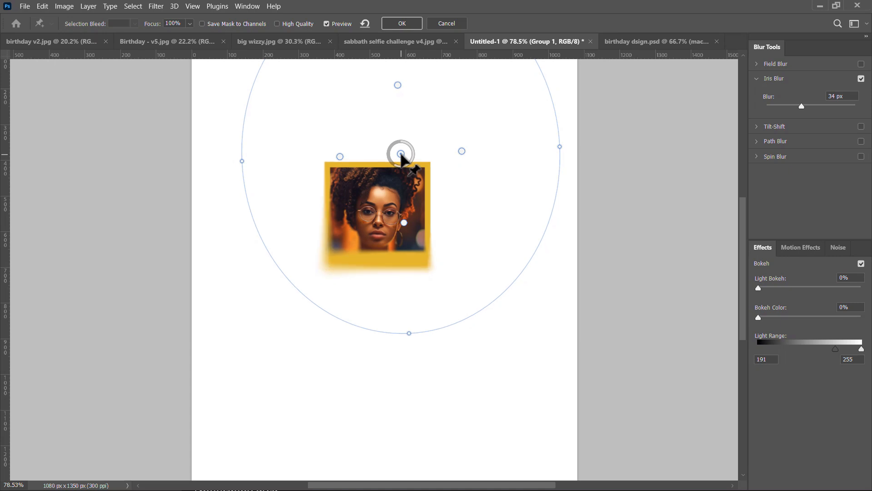
drag(401, 155, 420, 155)
drag(424, 225, 424, 218)
drag(417, 161, 416, 156)
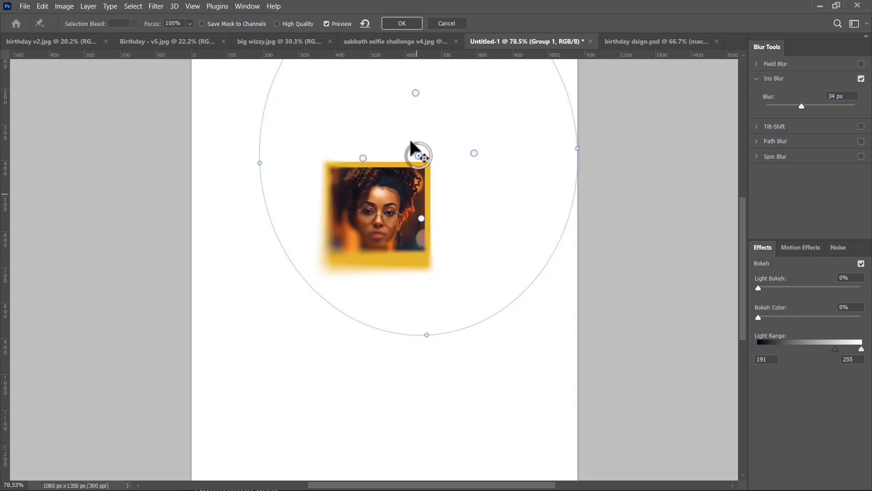
click(408, 26)
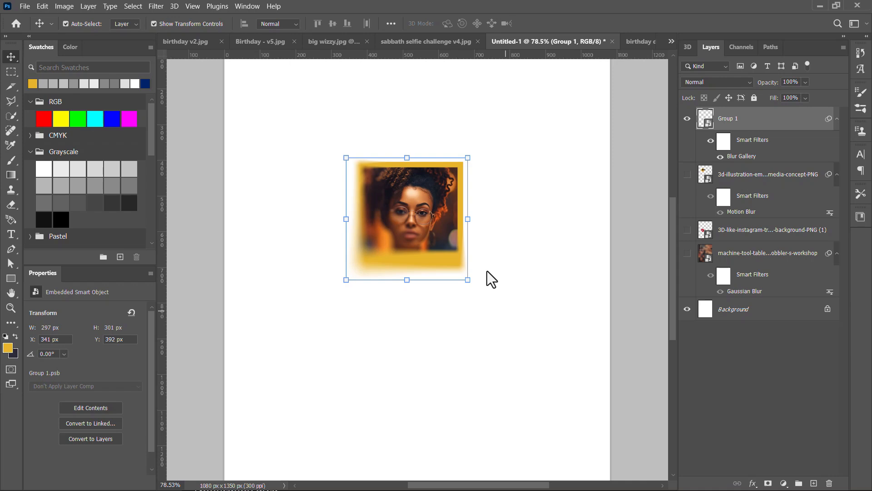
Rotate the framed picture 19.45° and move it to X 544 px, Y 393 px
scroll(421, 233, down, 5)
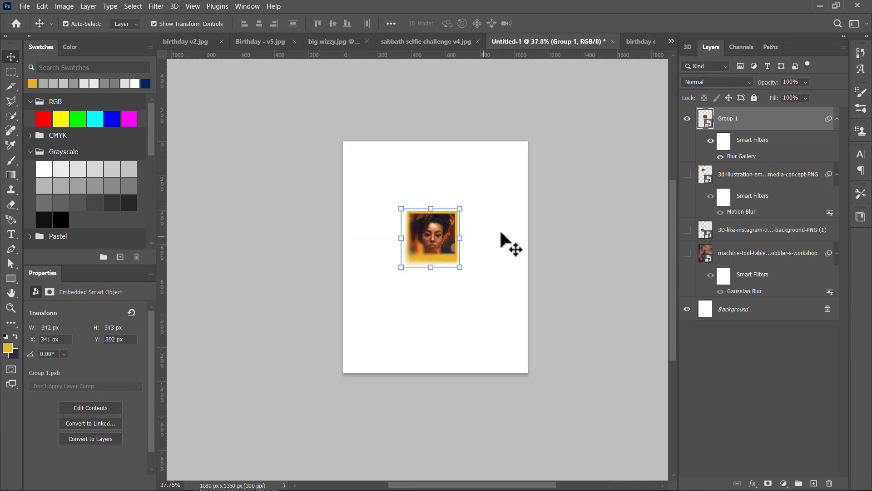
drag(443, 254, 499, 308)
click(562, 27)
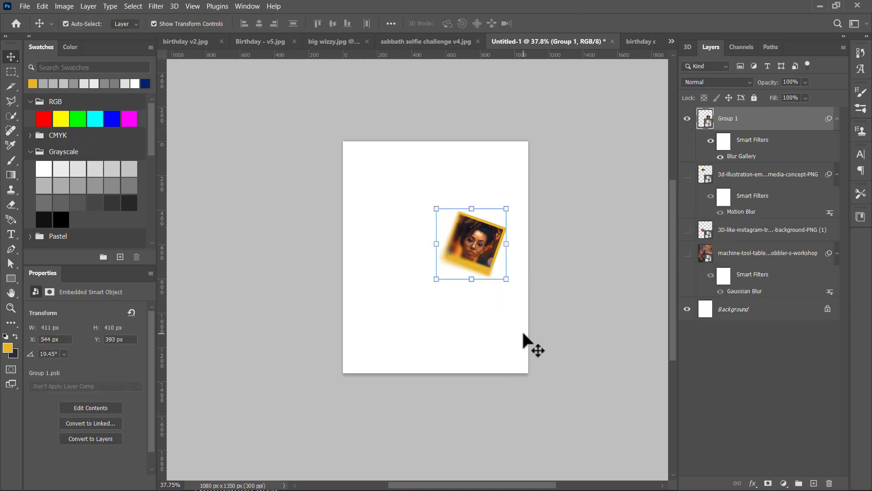
click(504, 339)
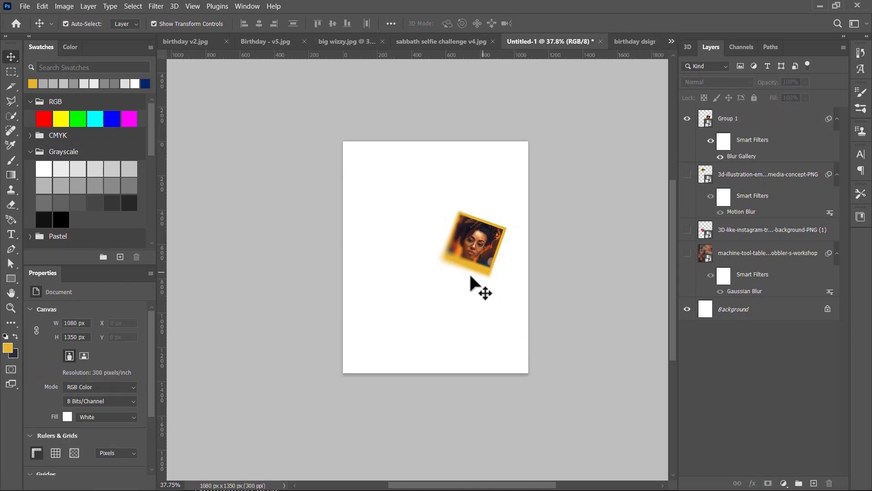
Duplicate the framed picture twice, placing one copy in the canvas's upper-left area and the other at X 0 px, Y 773 px
scroll(473, 273, up, 1)
drag(482, 246, 402, 201)
drag(396, 234, 357, 361)
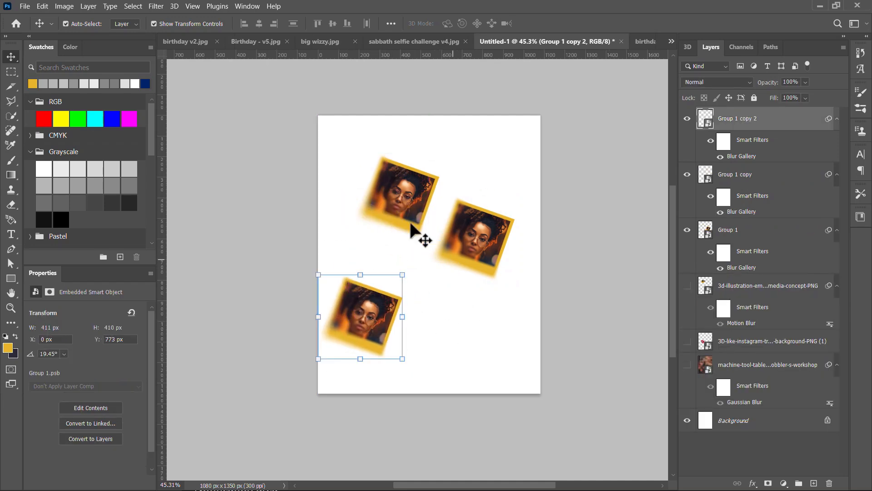
Show the hidden workshop background layer with its Gaussian Blur behind the framed pictures
click(565, 278)
scroll(398, 298, down, 2)
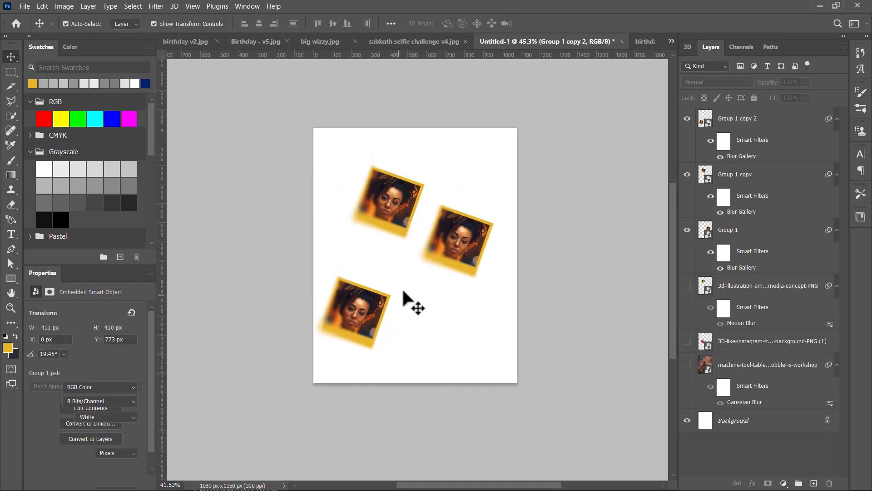
click(687, 366)
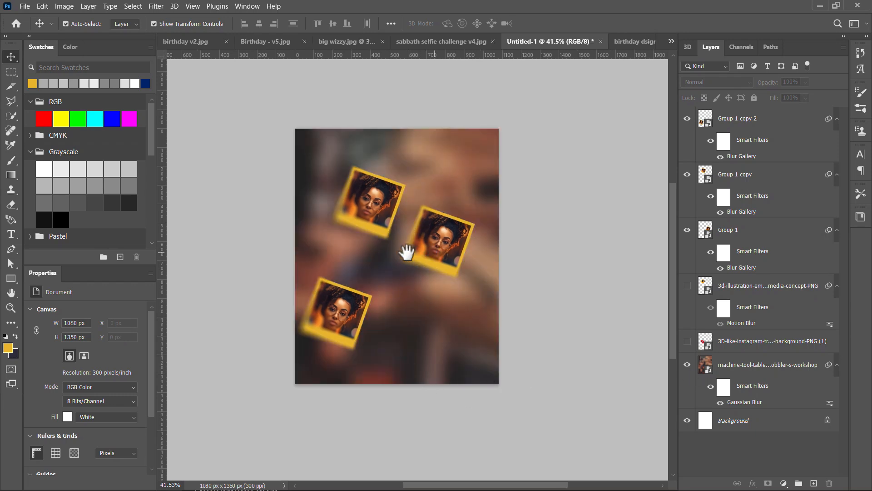
drag(428, 251, 383, 250)
Switch to the file manager and place the happy-man-standing-listening-music-from-cell-phone picture into the flyer, enlarged across the canvas
key(alt+Tab)
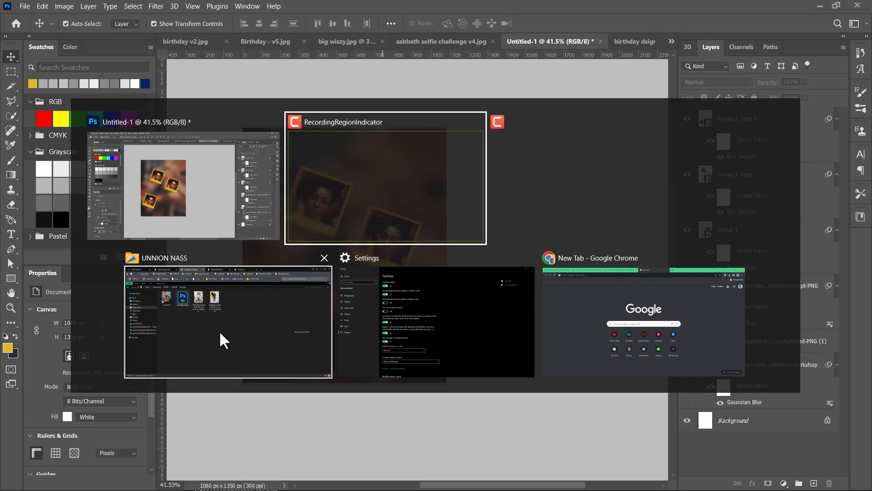
click(279, 312)
click(168, 12)
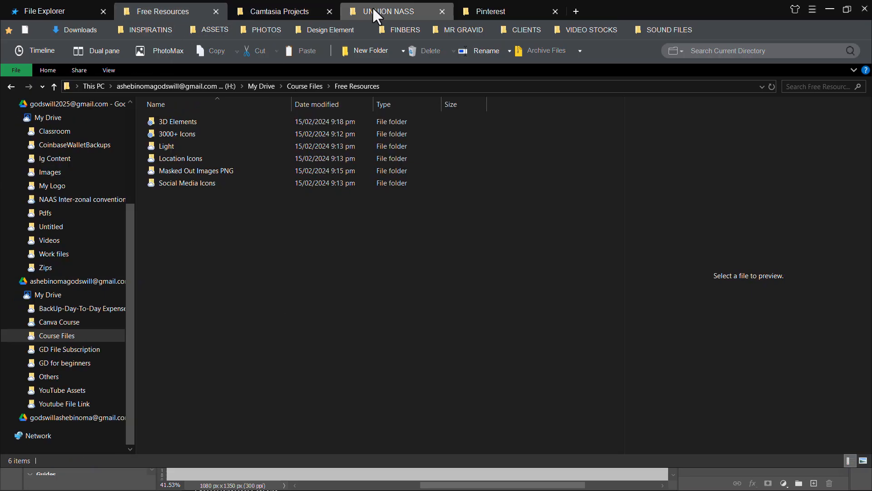
click(318, 222)
key(alt+Tab)
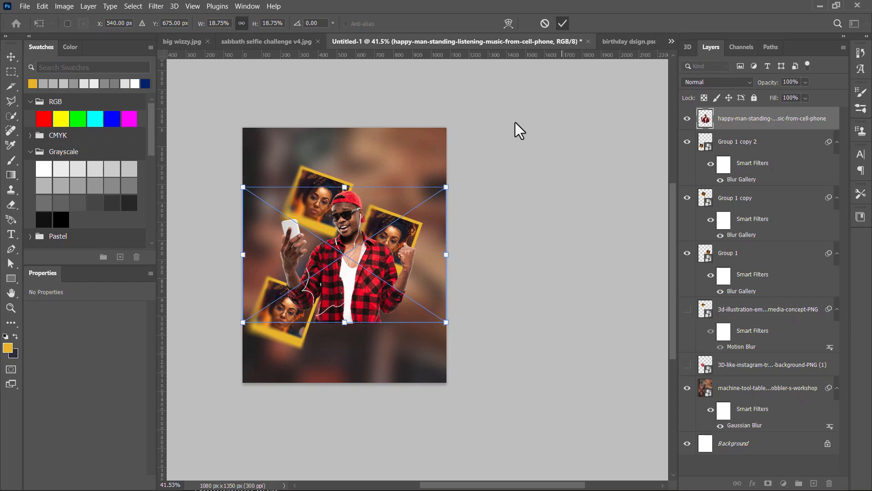
key(Return)
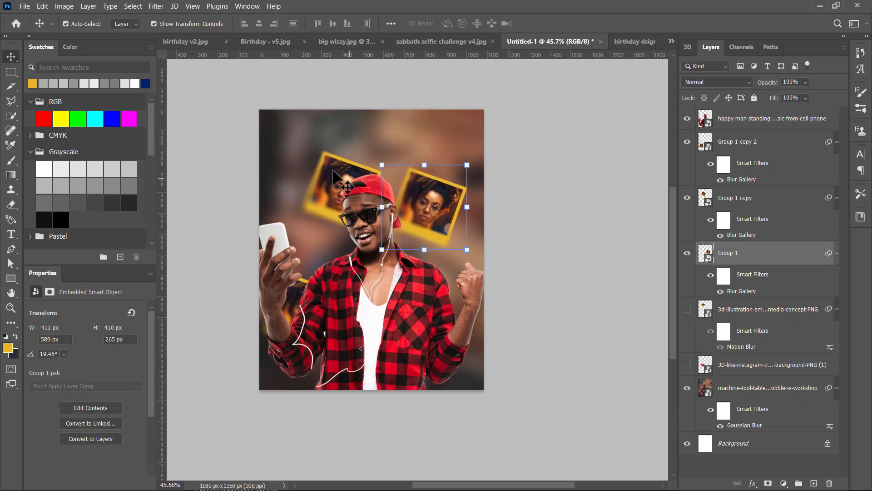
Move the upper-left frame to X 98 px, Y 105 px, and bring the lower-left frame in front of the man at his lower right
drag(323, 170, 313, 153)
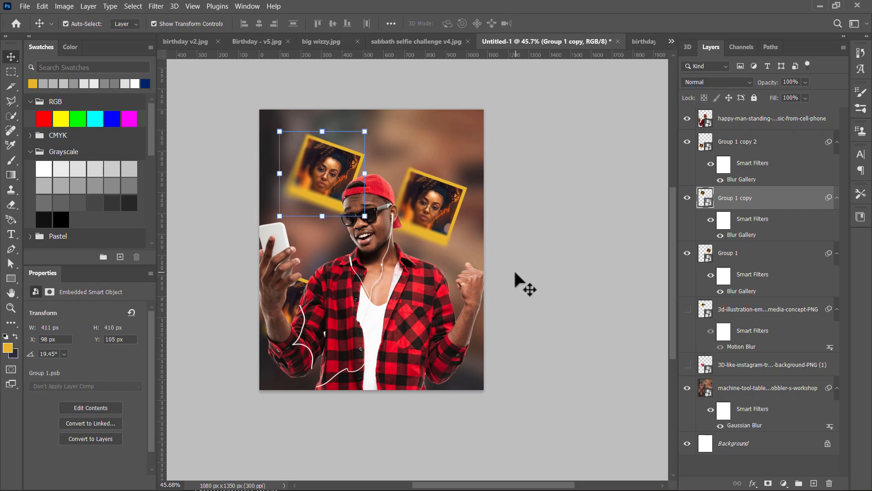
click(295, 303)
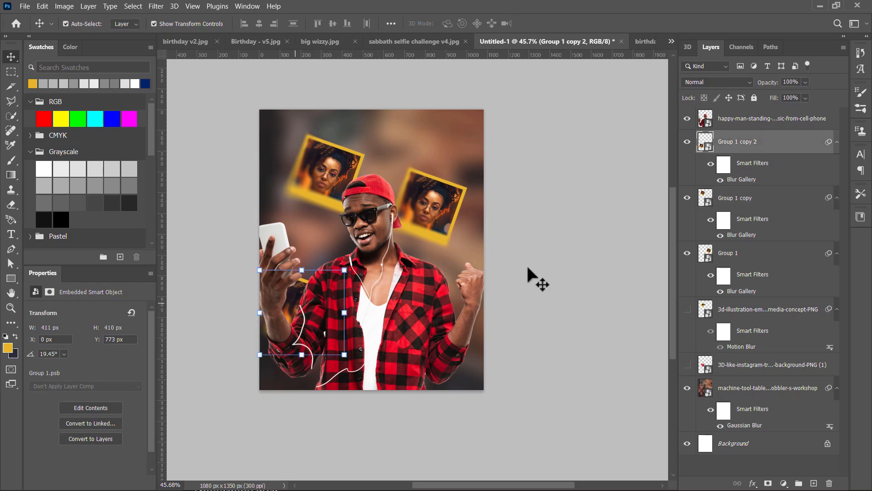
drag(769, 148, 768, 114)
drag(295, 323, 440, 358)
click(550, 309)
Rotate the upper-left framed picture counterclockwise so it tilts opposite to the other frames
click(326, 175)
drag(271, 120, 254, 156)
key(Return)
click(507, 205)
Reposition the man's picture to X -20 px, Y 310 px
scroll(507, 205, down, 2)
drag(459, 314, 458, 313)
click(418, 264)
scroll(418, 264, up, 3)
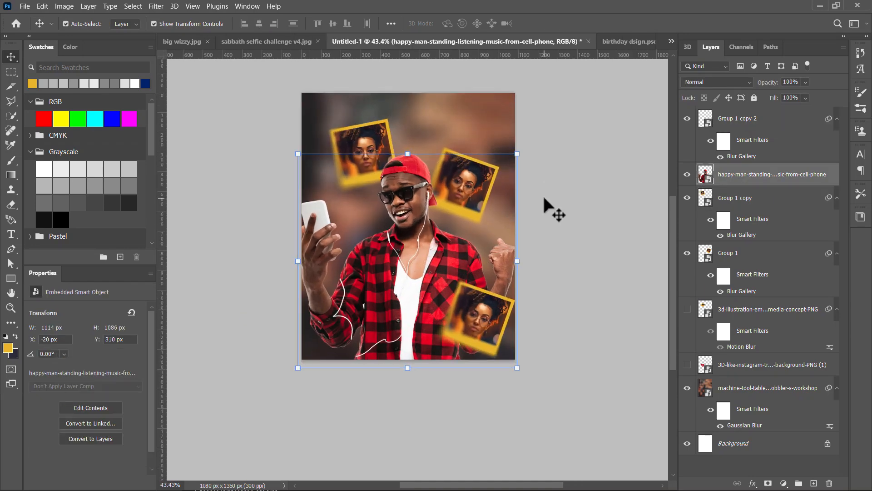
Show the motion-blurred binoculars emoji layer and bring it to the front of the layer stack
click(688, 309)
click(712, 313)
key(ctrl+shift+bracketright)
Bring the 3D Instagram like icon to the front, show it and move it to X 261 px, Y 694 px
click(725, 366)
key(ctrl+shift+bracketright)
click(687, 118)
drag(373, 259, 427, 297)
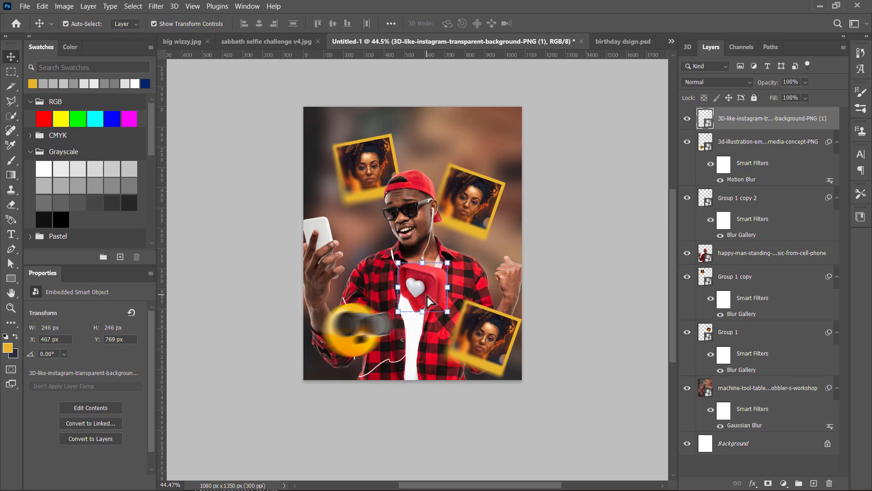
drag(427, 292, 387, 277)
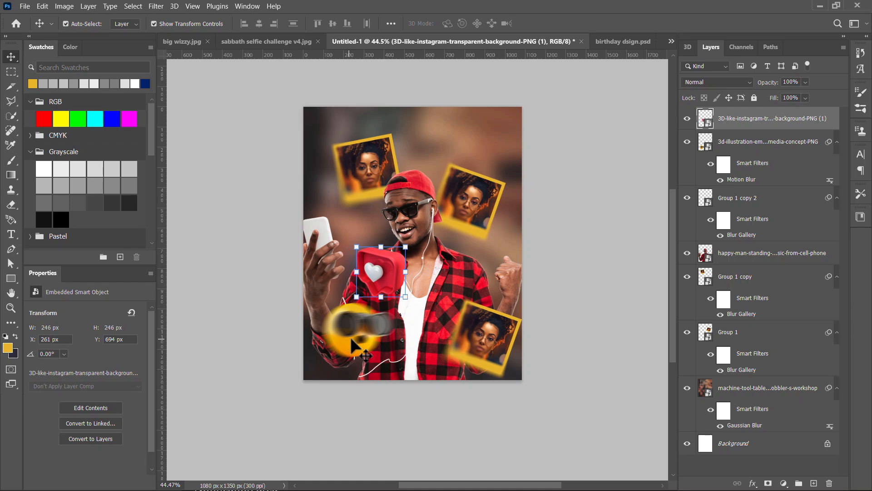
click(149, 6)
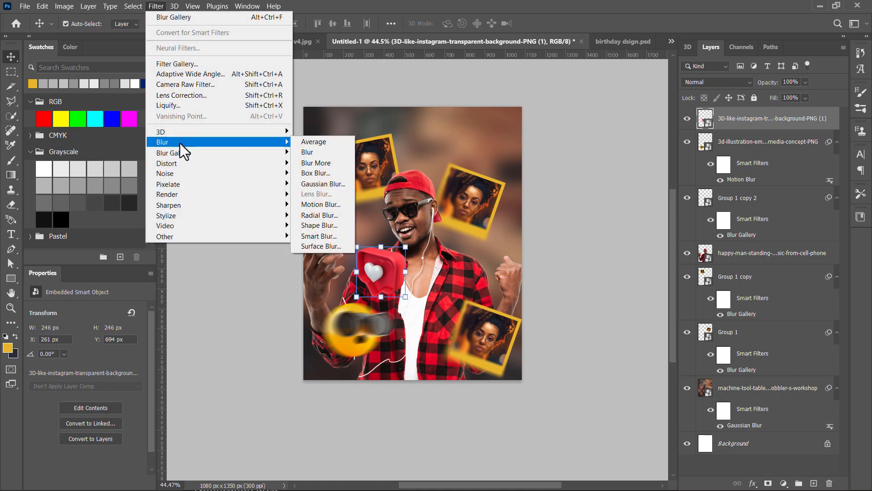
click(568, 223)
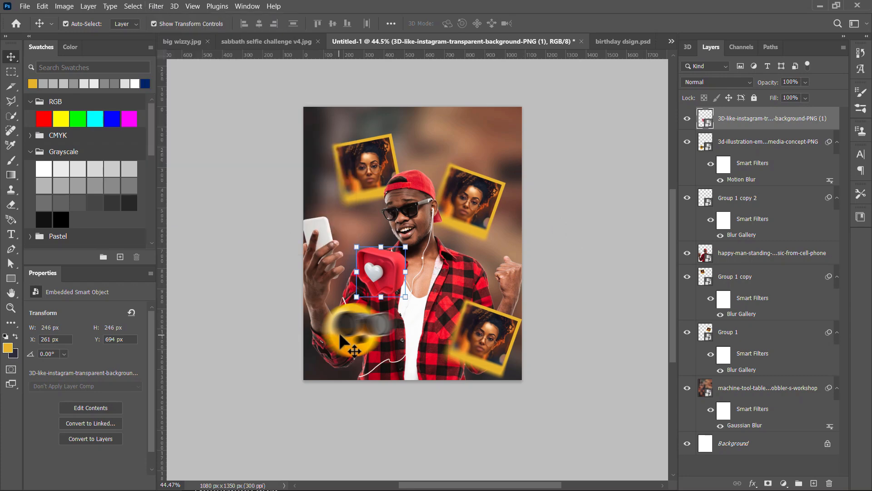
click(357, 340)
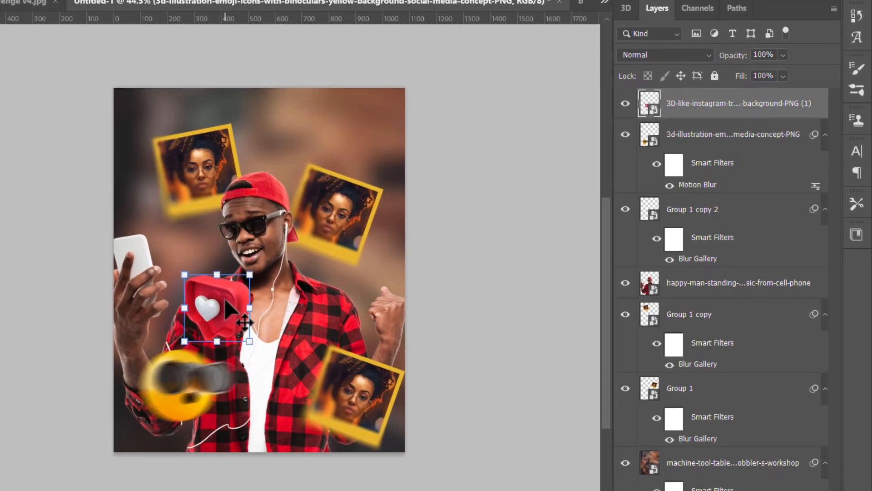
click(739, 126)
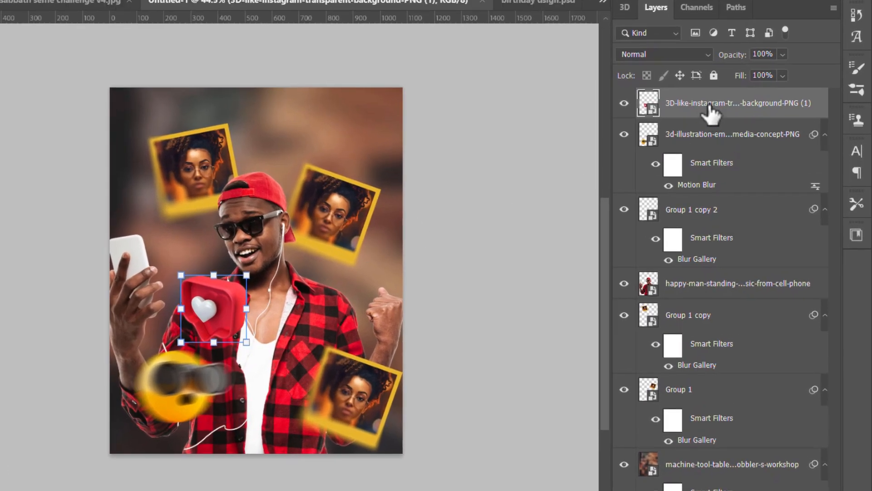
drag(274, 288, 362, 266)
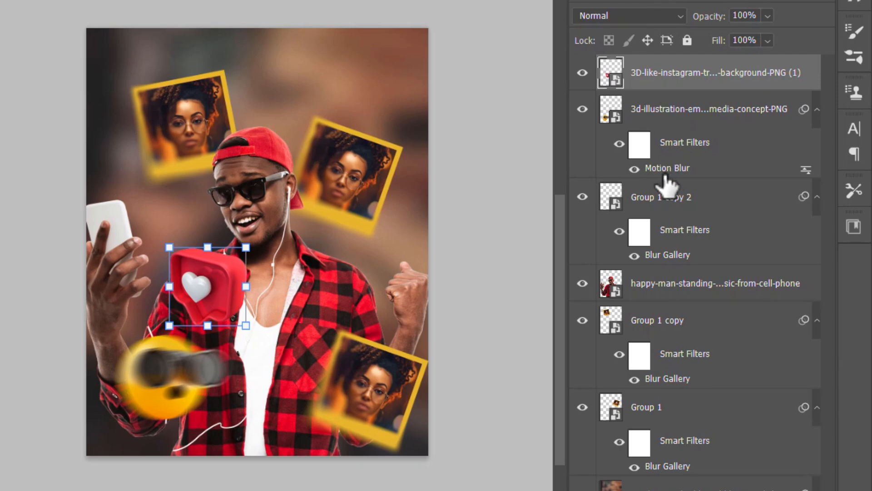
Transfer the emoji's Motion Blur smart filter to the 3D Instagram like icon layer and copy it back onto the emoji layer
drag(664, 172, 661, 70)
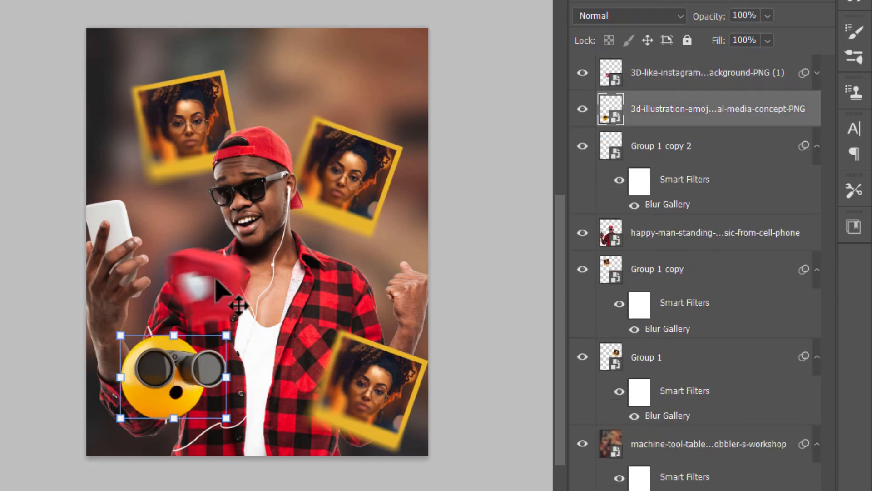
click(818, 74)
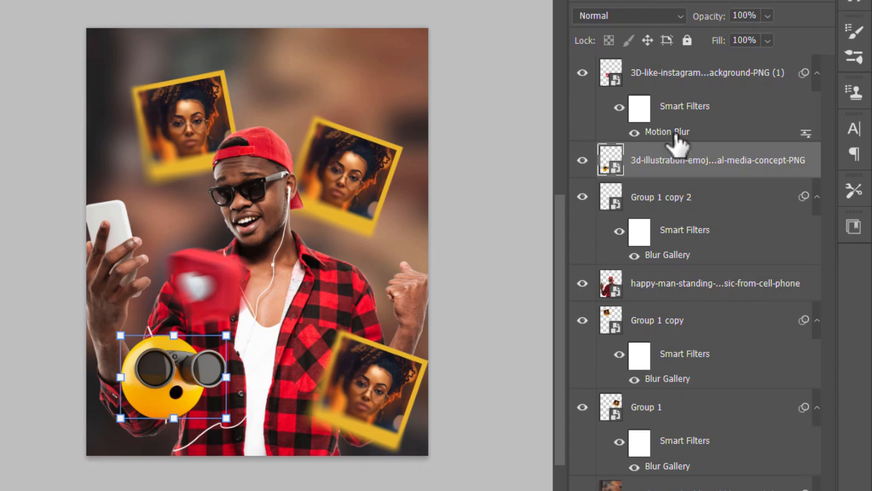
drag(675, 135, 681, 165)
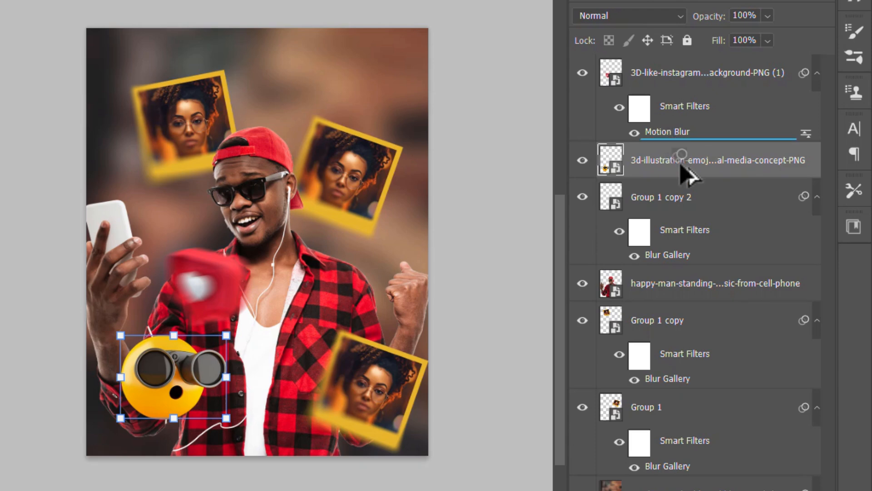
drag(682, 166, 682, 166)
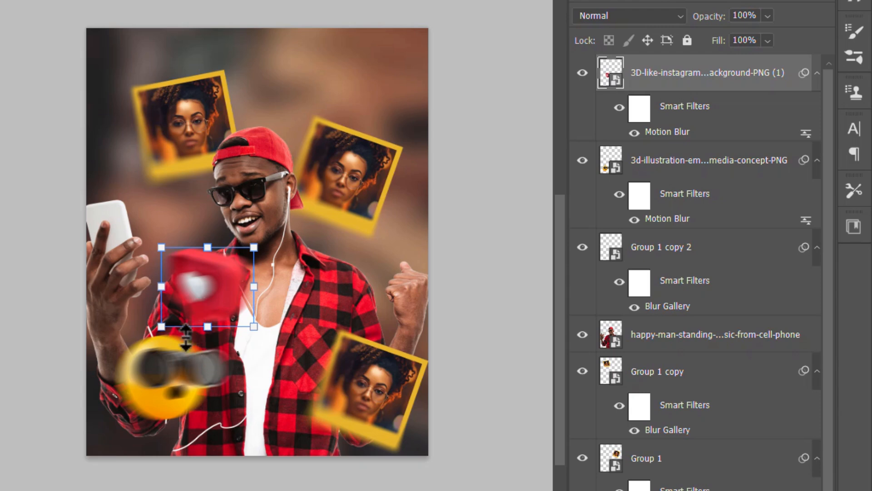
scroll(296, 254, up, 1)
drag(297, 250, 189, 292)
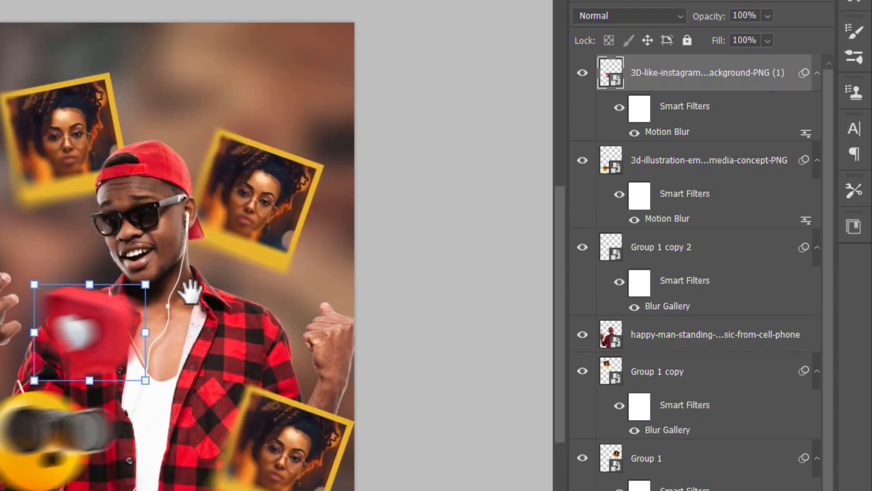